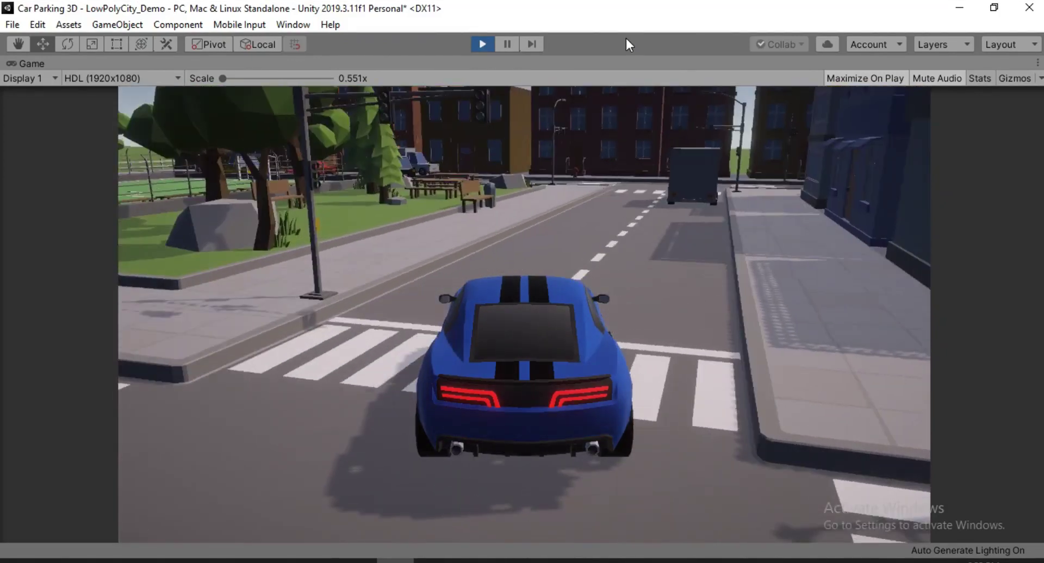
key(Up)
key(Right)
- Drive the blue car through the city streets in play mode to compare how the camera follows it
key(Left)
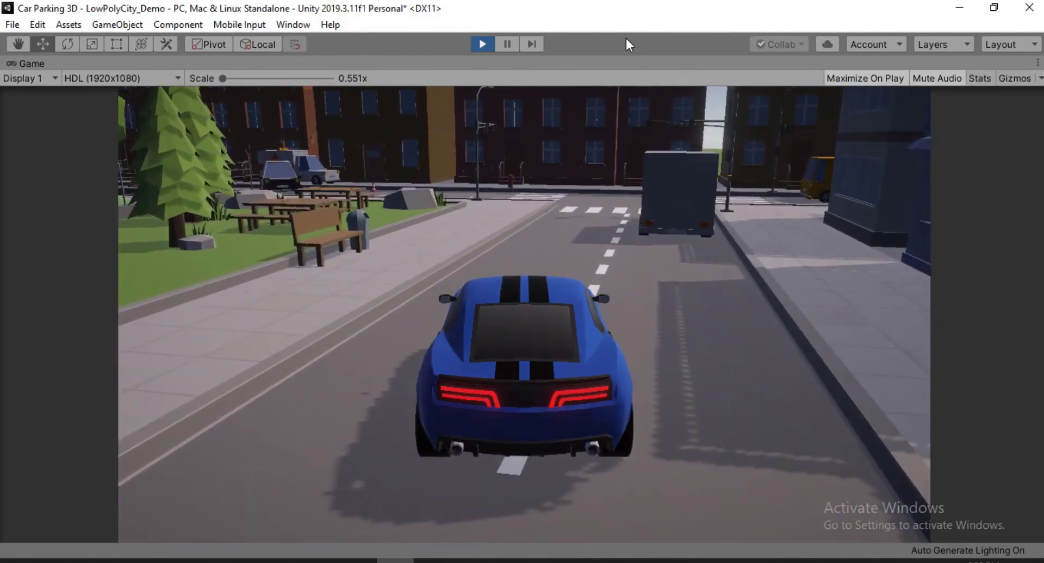
key(Left)
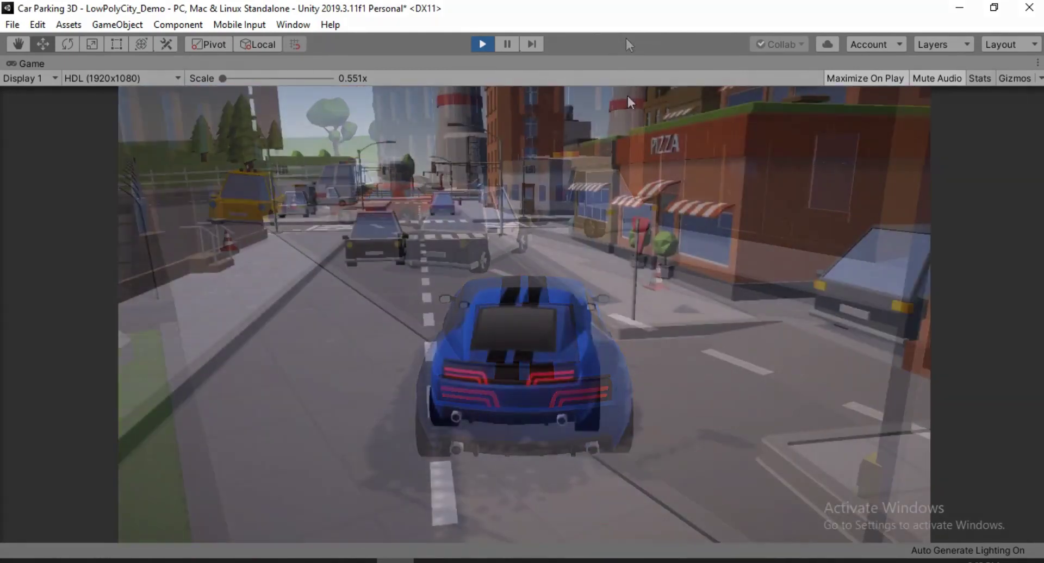
key(Up)
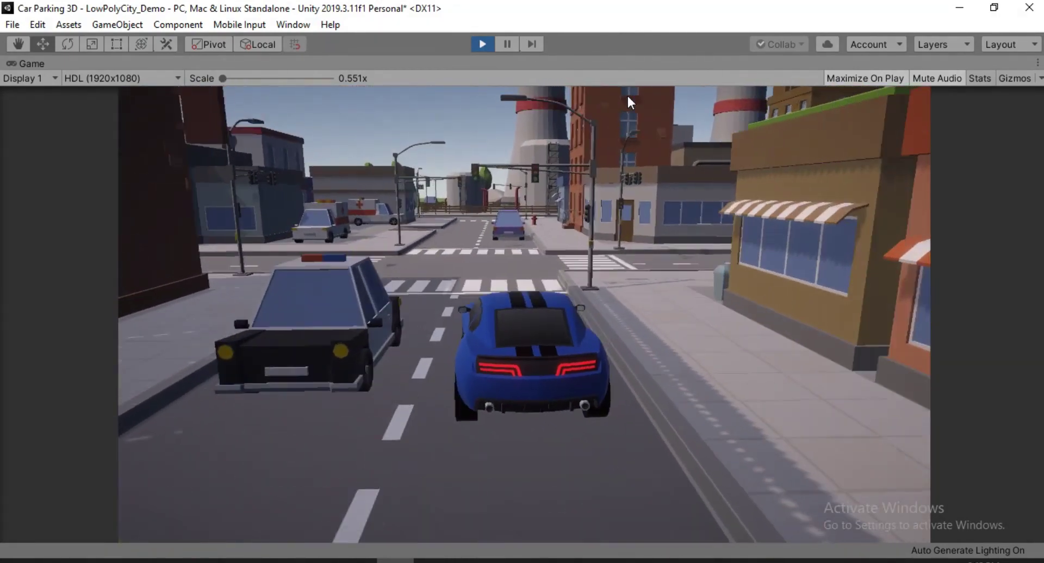
key(Left)
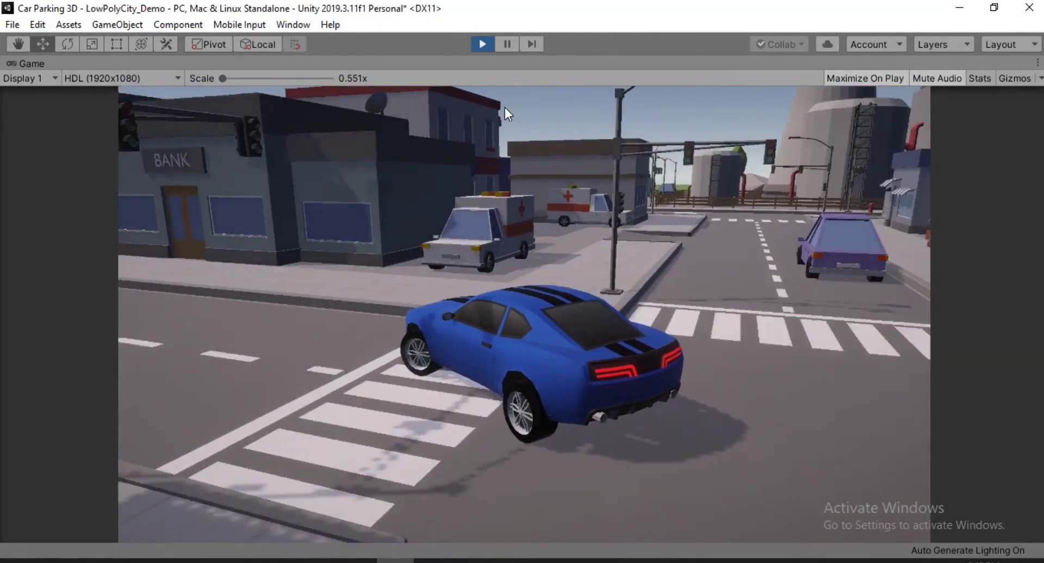
key(Up)
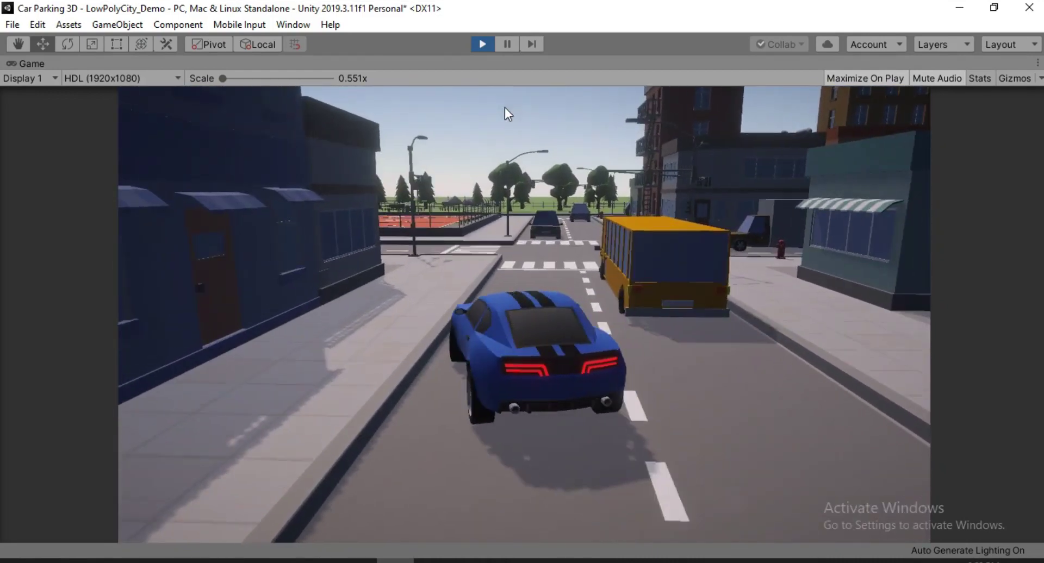
key(Right)
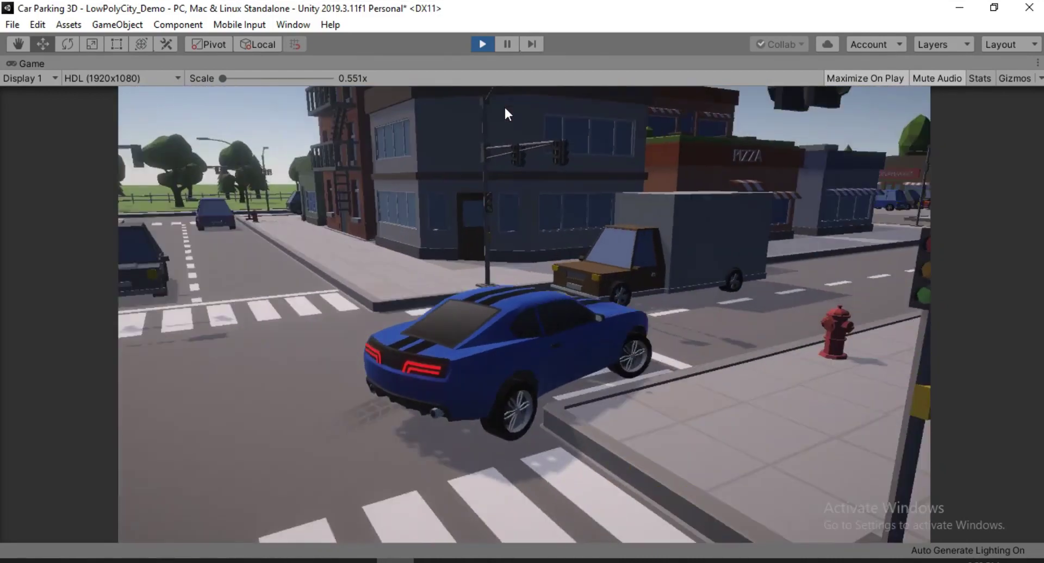
key(Up)
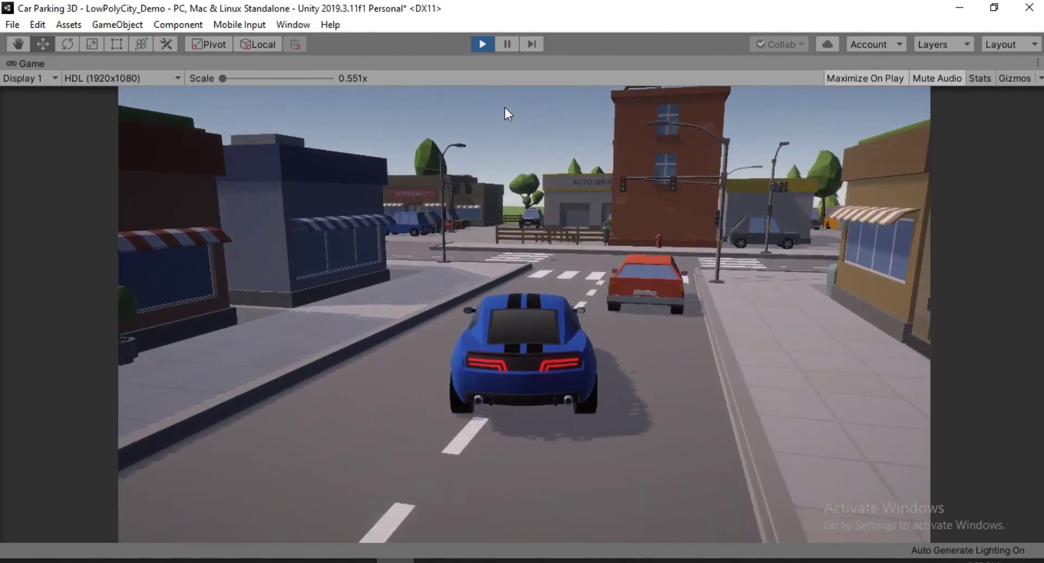
key(Left)
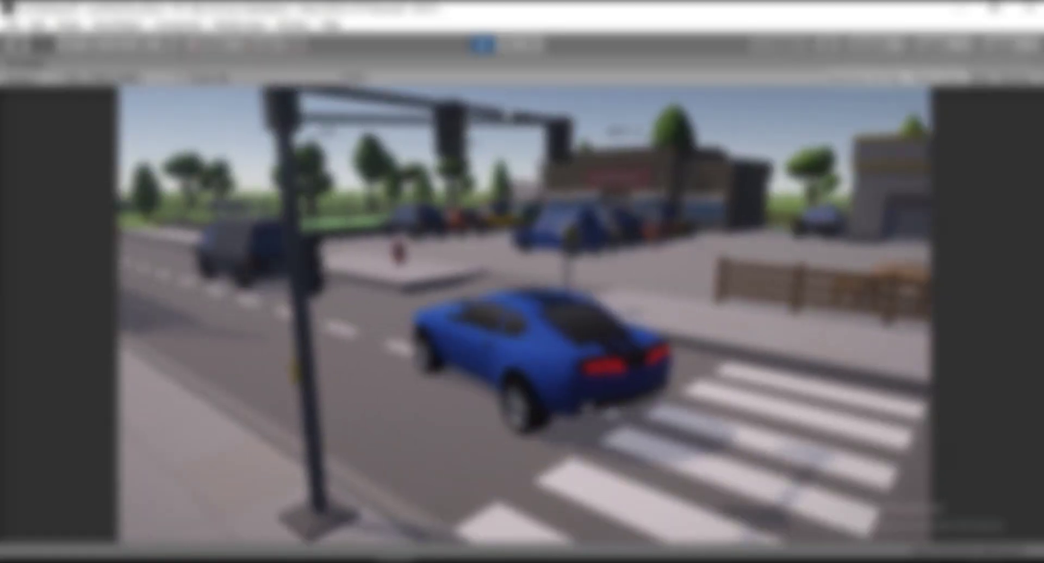
key(Right)
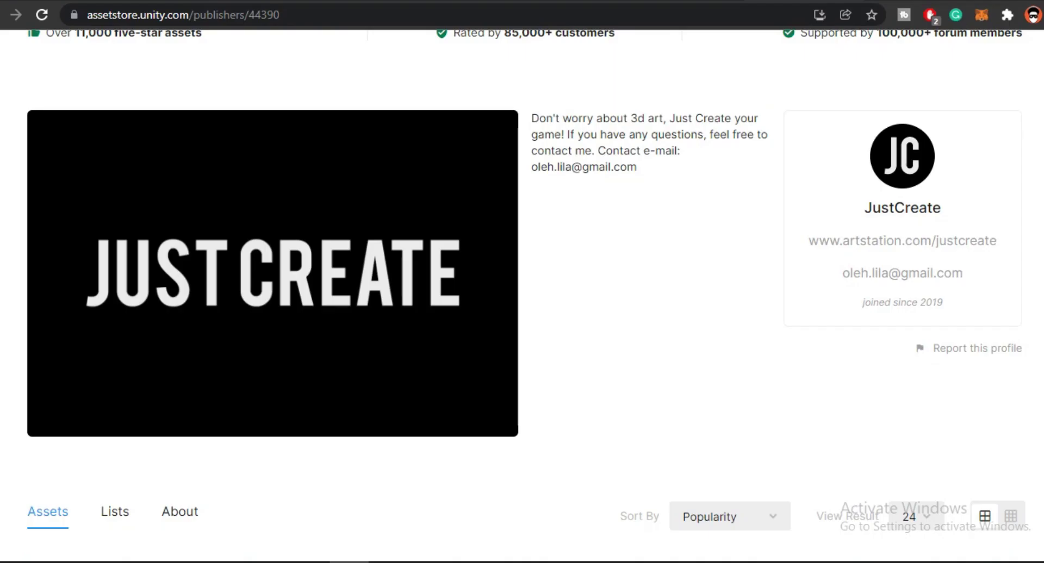
- Browse the low poly asset packs on JustCreate's Unity Asset Store publisher page
scroll(523, 295, down, 3)
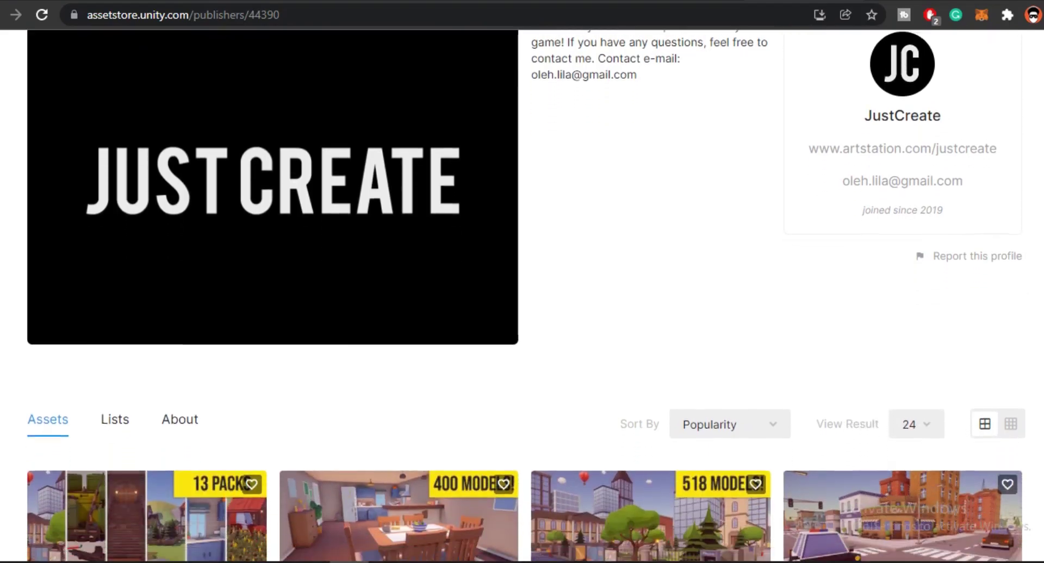
scroll(522, 294, down, 5)
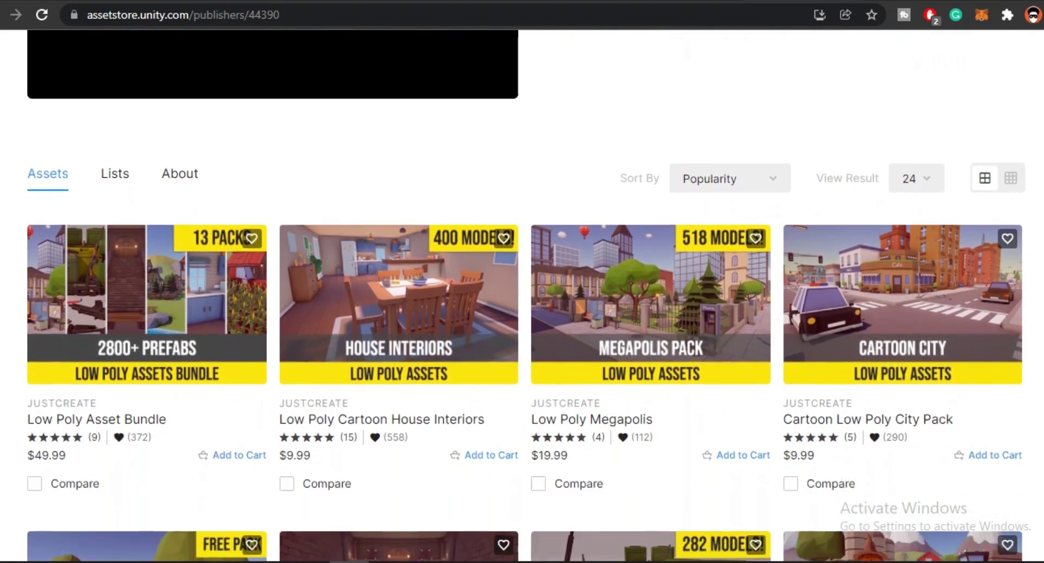
scroll(522, 294, down, 5)
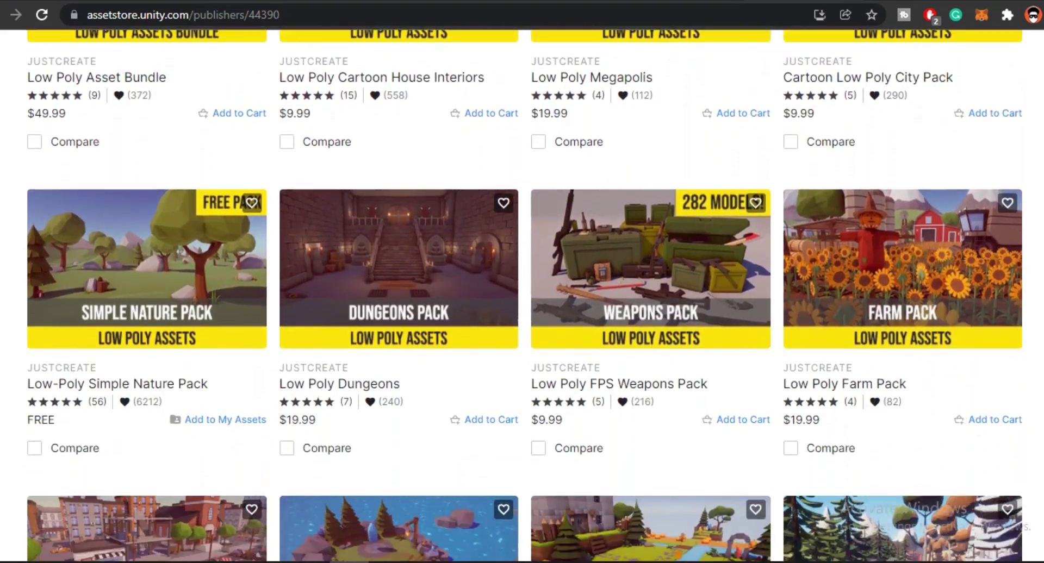
scroll(523, 293, down, 8)
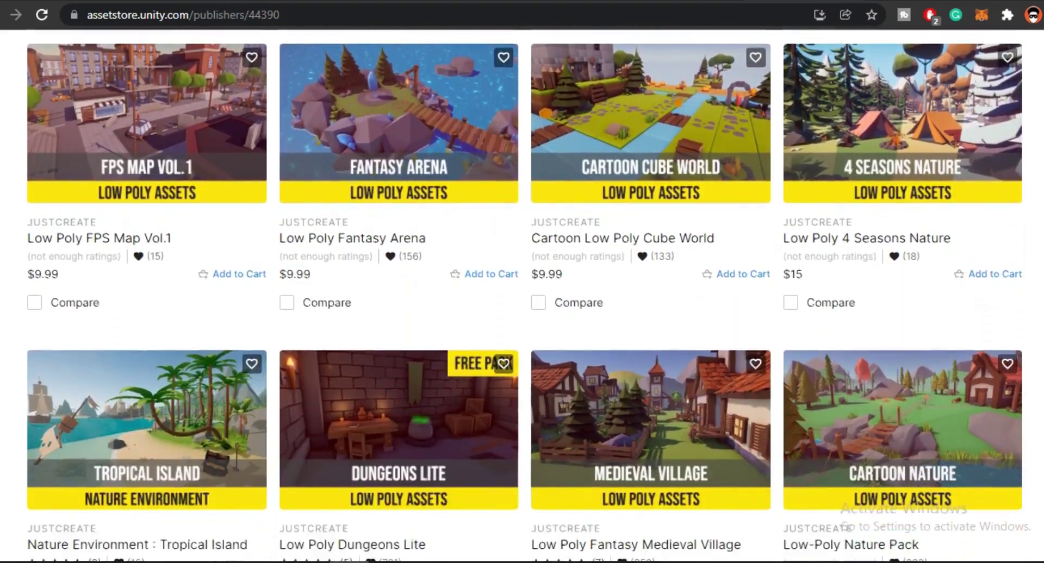
scroll(522, 293, down, 5)
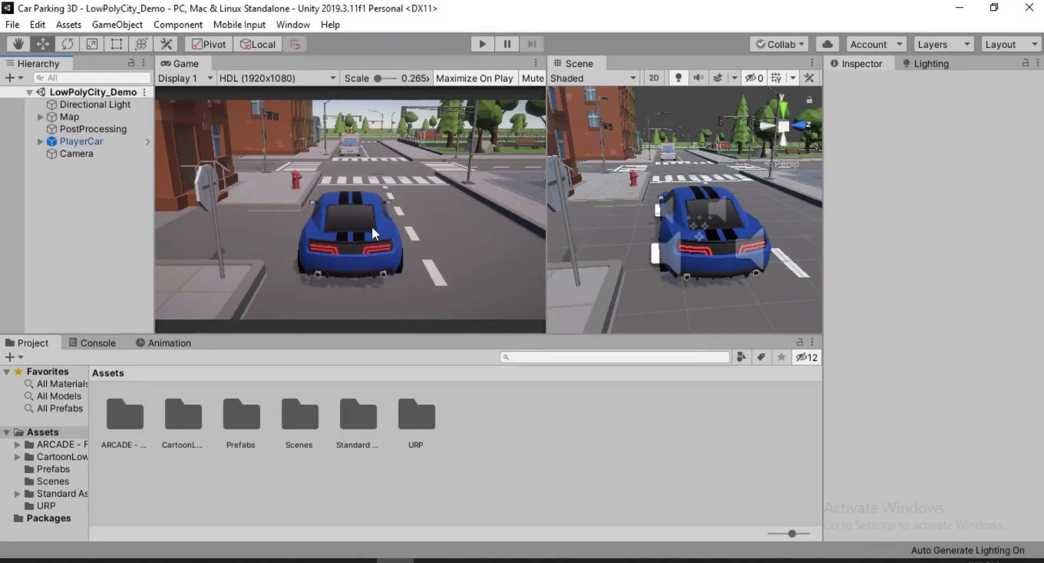
- Inspect the components of the PlayerCar and Camera objects in the LowPolyCity_Demo scene
click(89, 145)
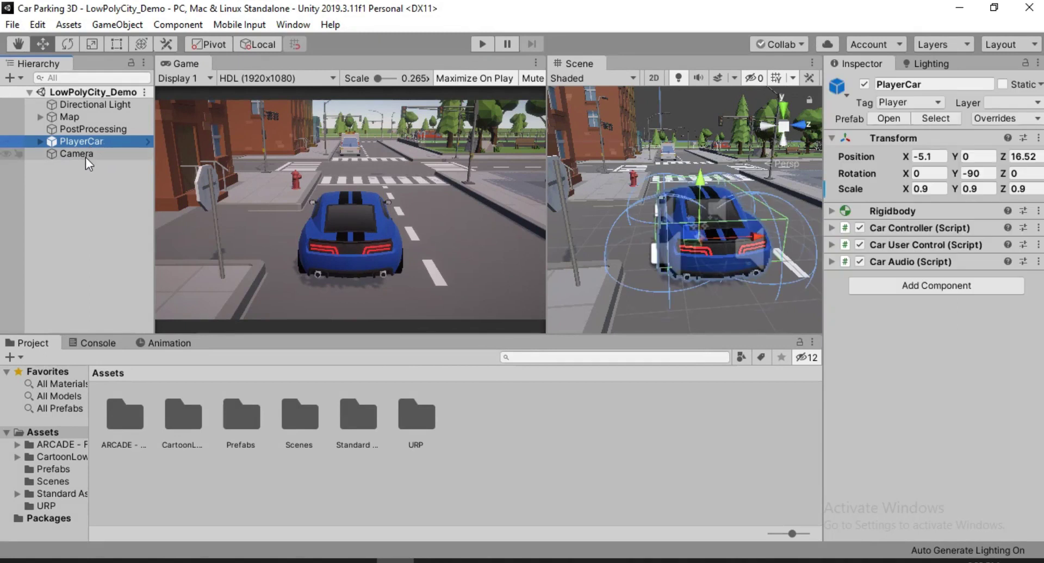
click(86, 156)
click(102, 178)
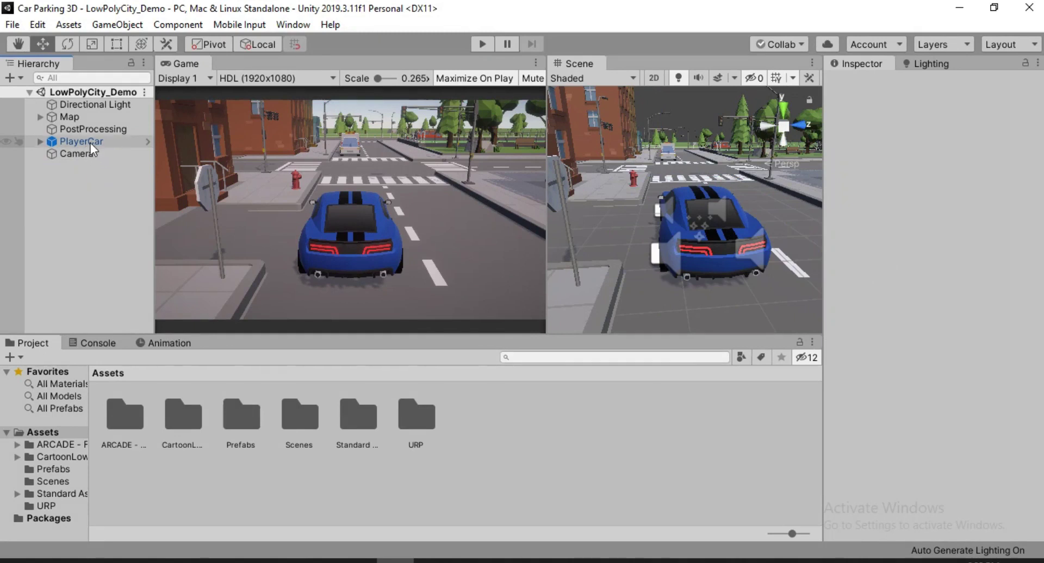
- Run the scene, drive the car forward and steer right at the intersection with the separate camera, and stop play mode
click(484, 44)
key(w)
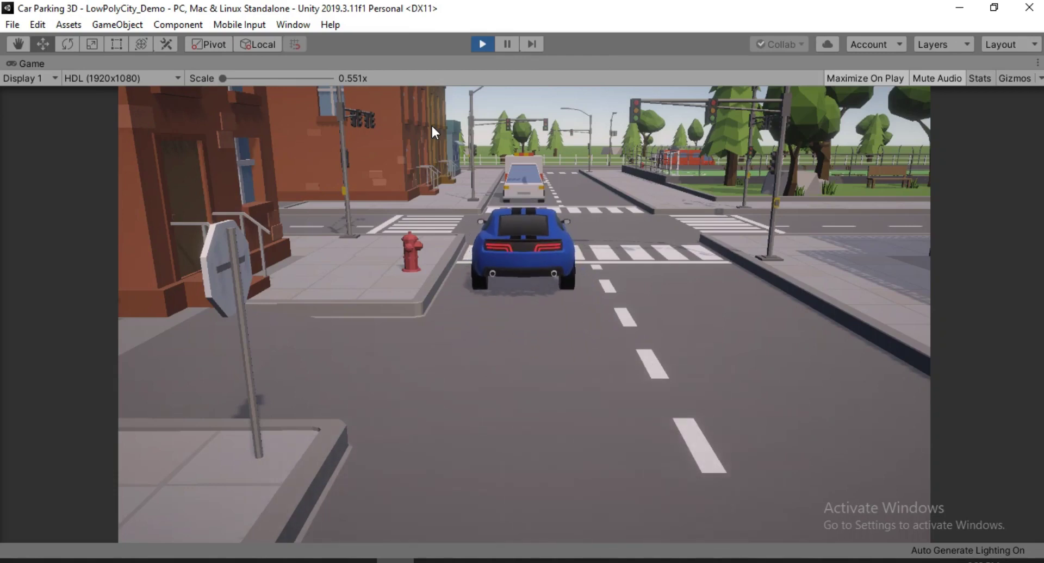
key(d)
key(d)
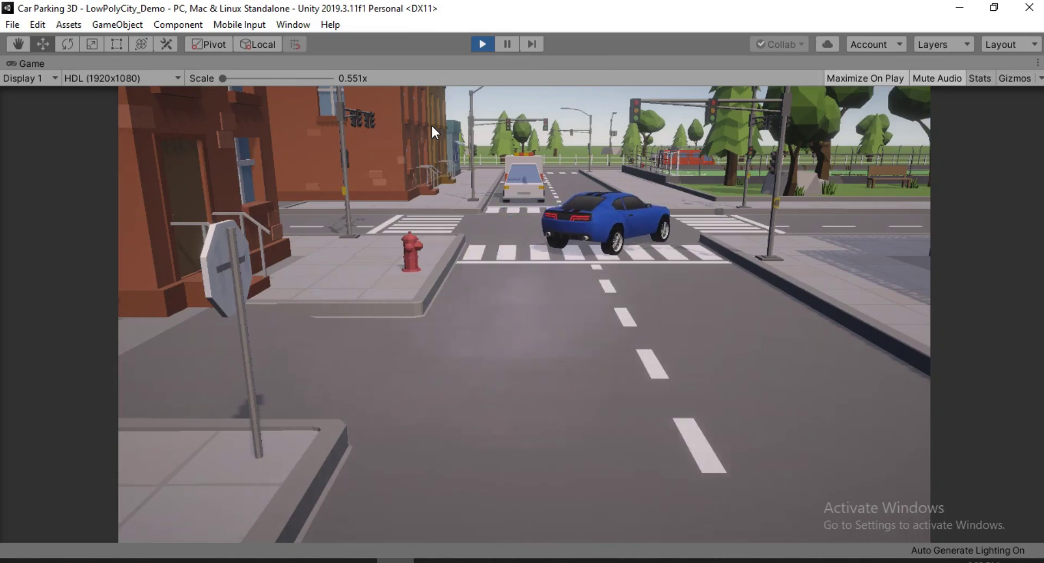
key(d)
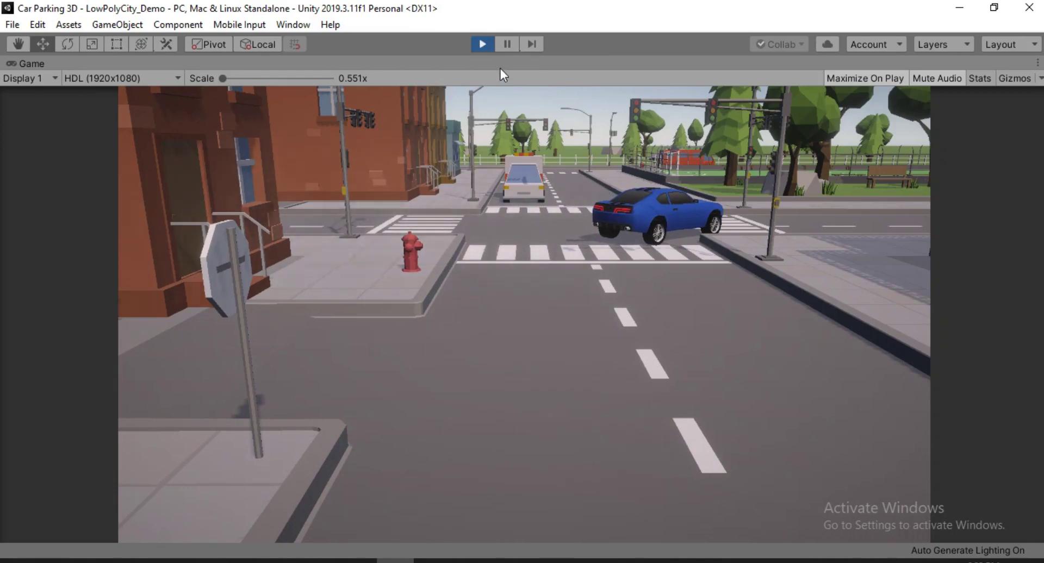
click(482, 45)
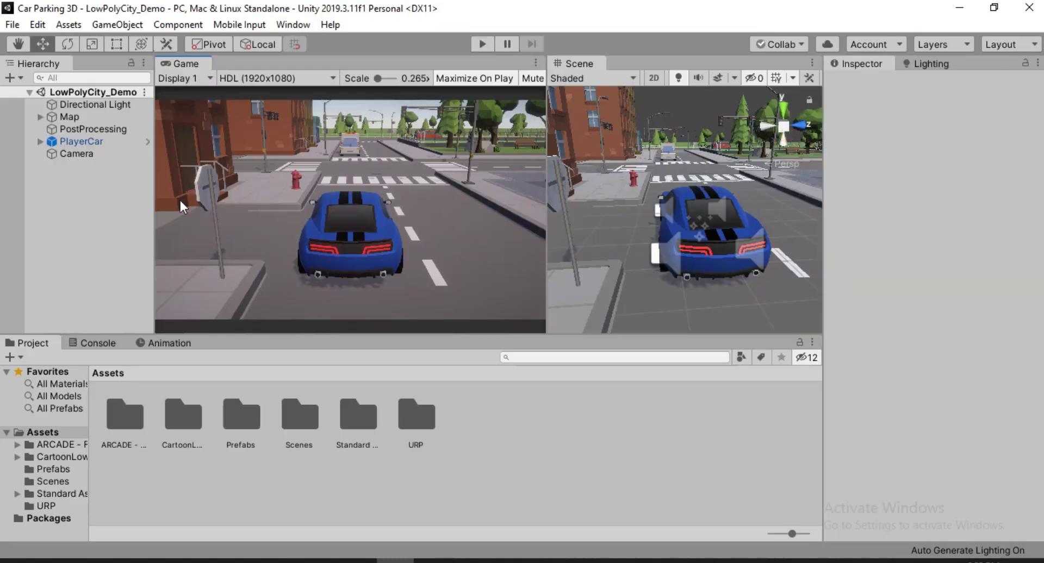
- Make the Camera a child of PlayerCar and test-drive the car around the city streets in play mode
drag(80, 155, 100, 144)
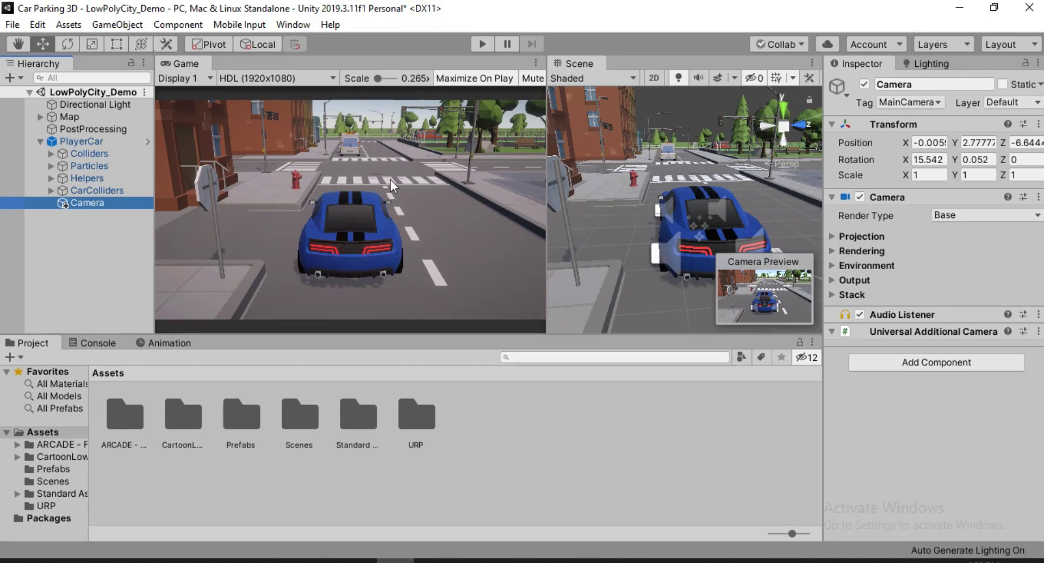
click(482, 45)
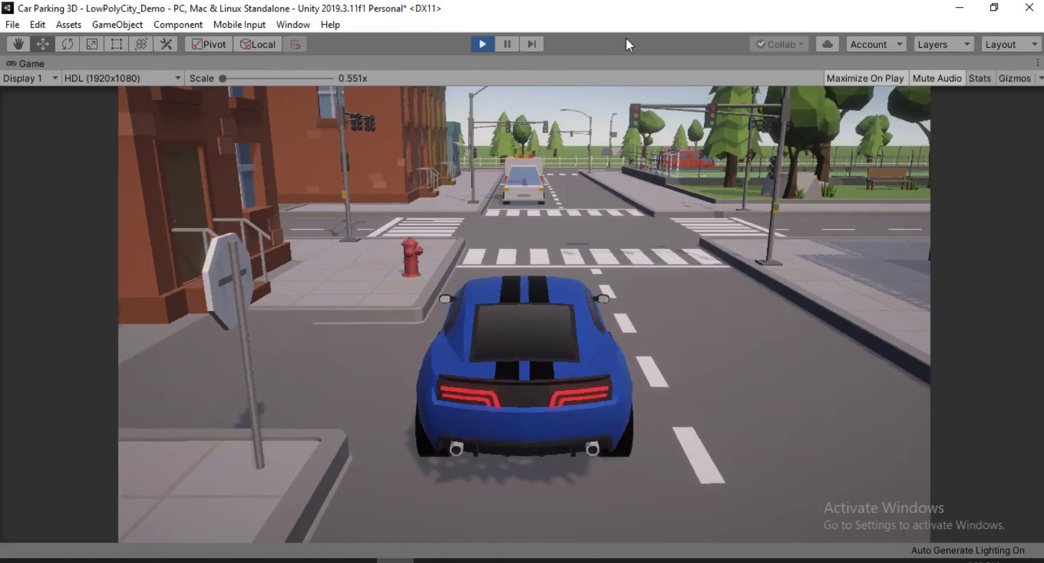
key(w)
key(d)
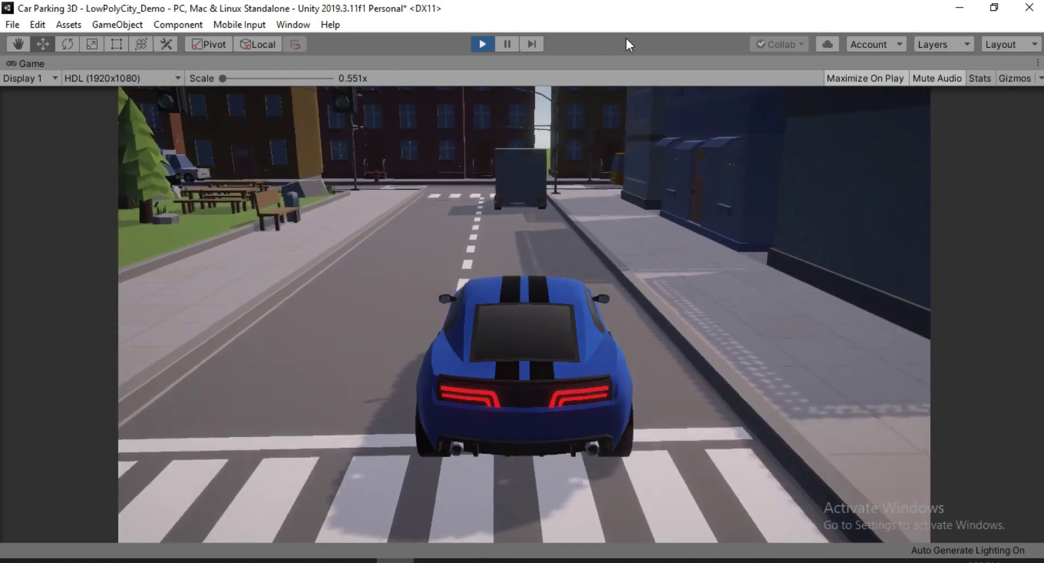
key(a)
key(Left)
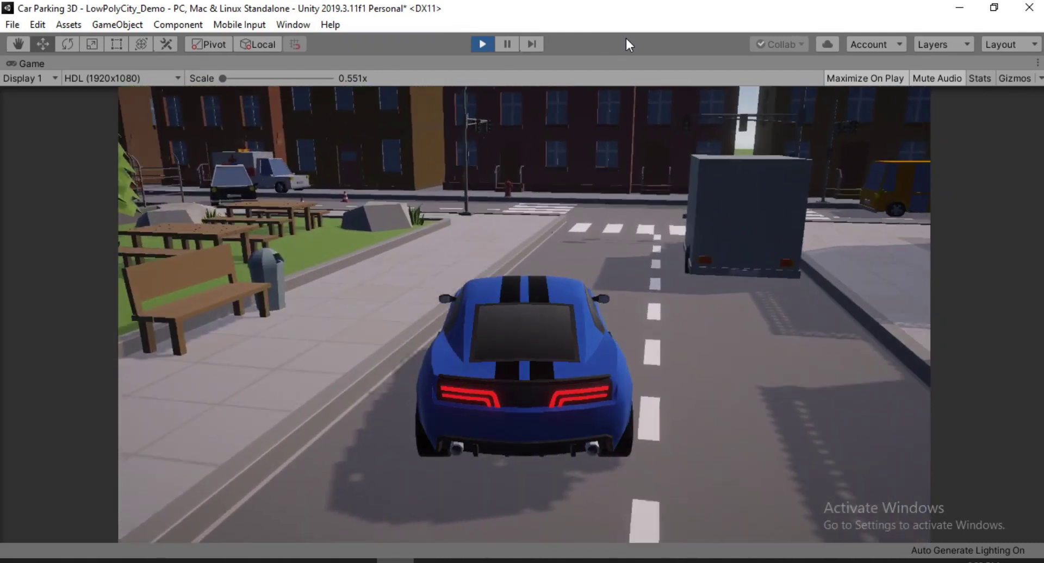
key(Left)
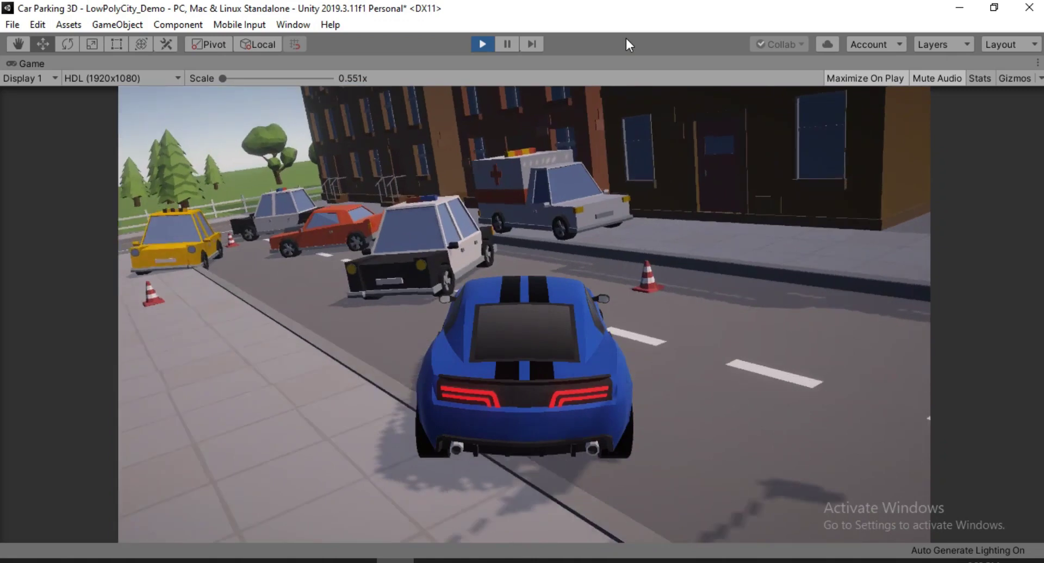
key(Down)
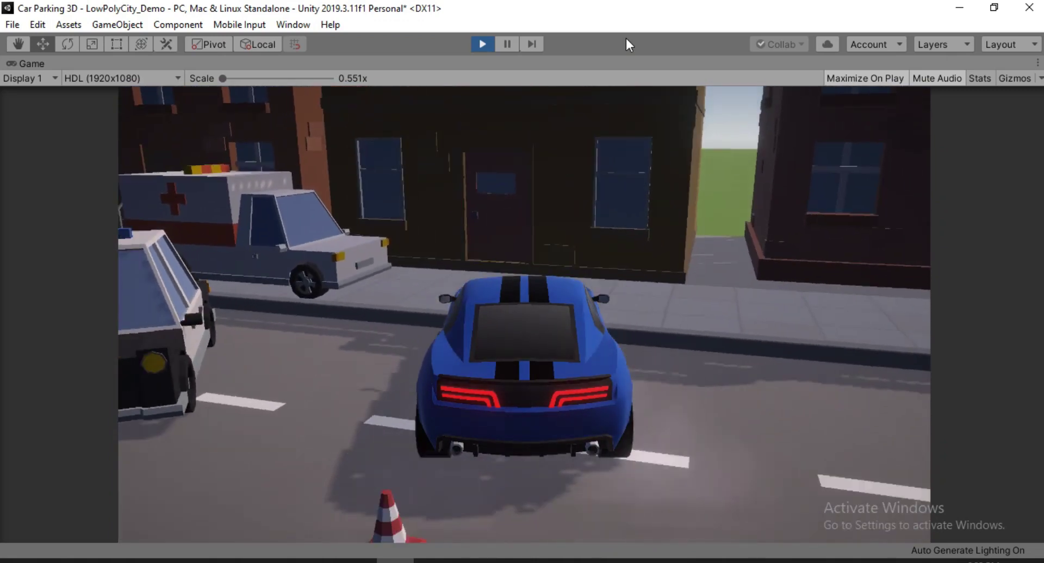
key(Up)
key(Right)
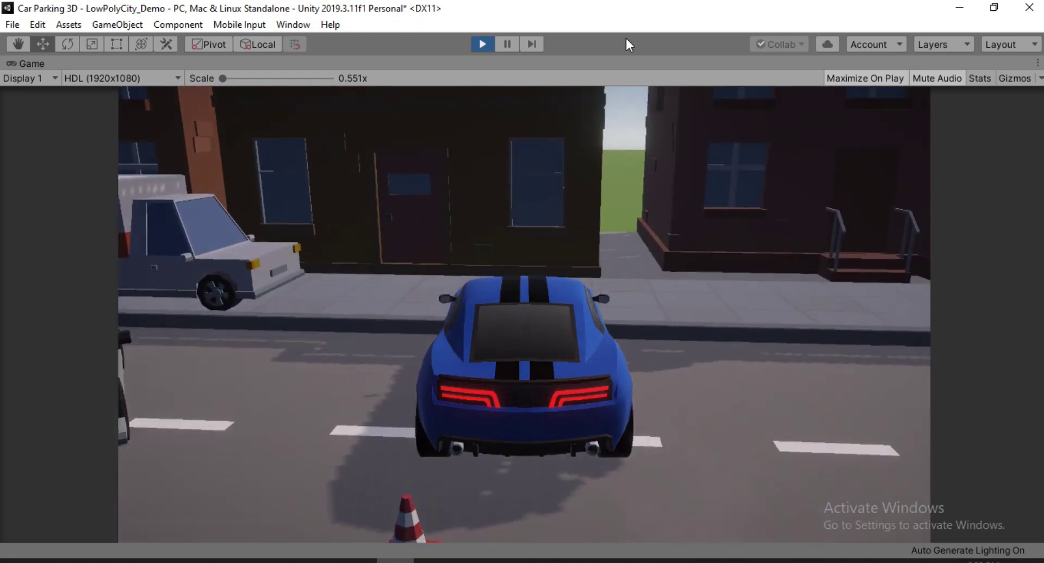
key(Down)
key(Left)
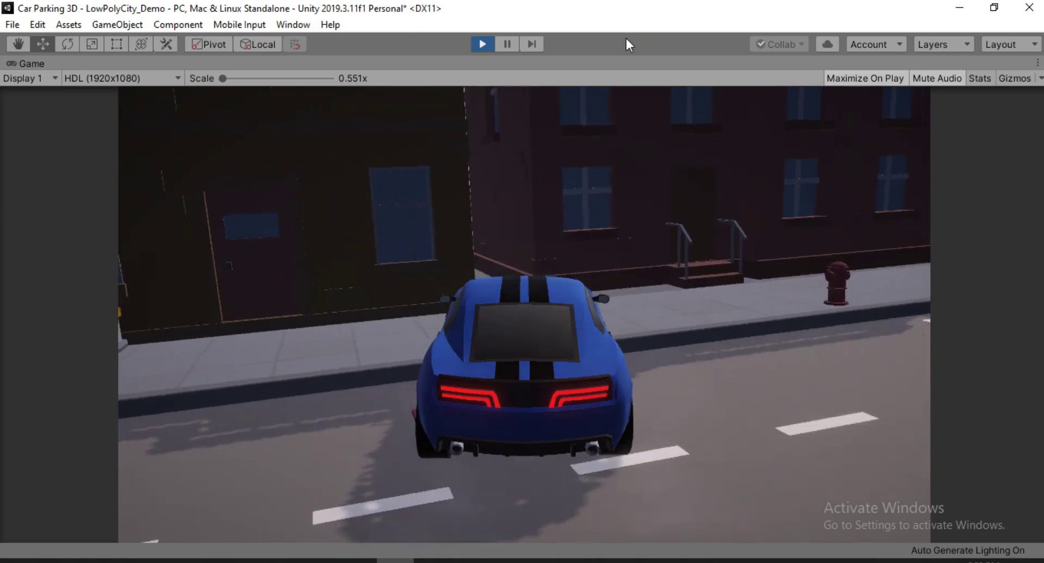
key(Up)
key(Right)
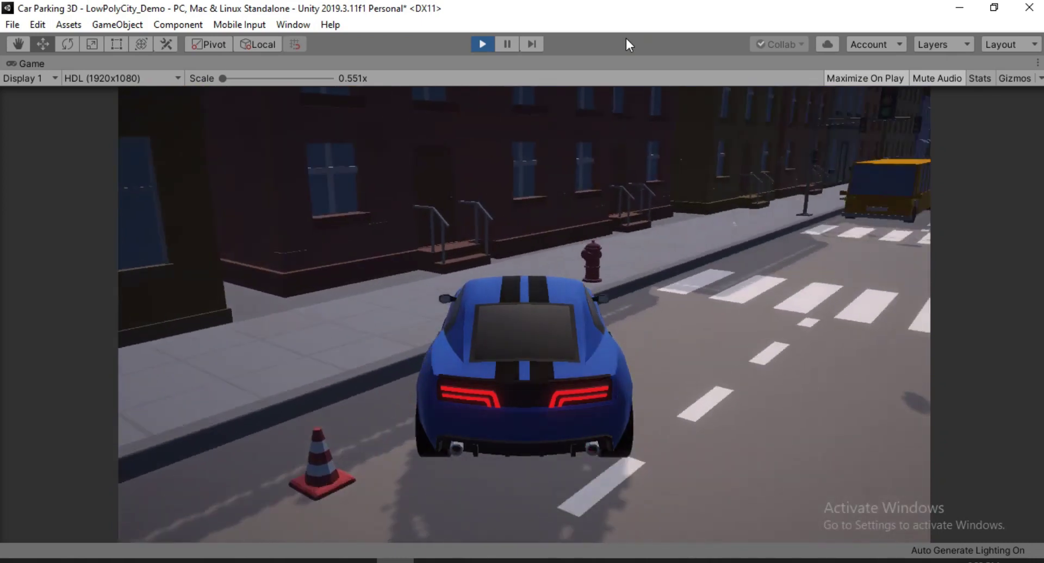
key(Up)
key(Right)
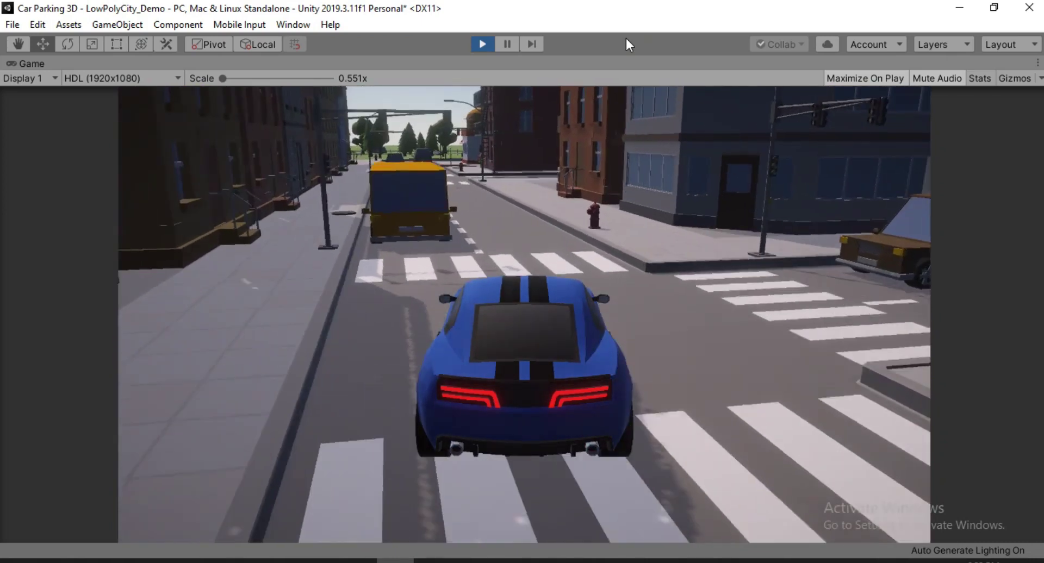
key(Up)
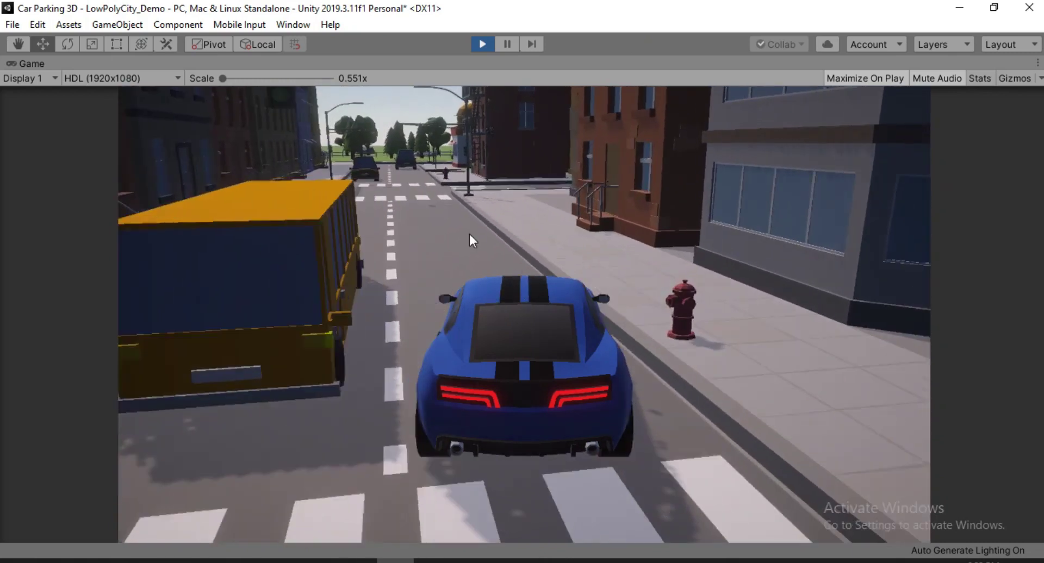
click(484, 44)
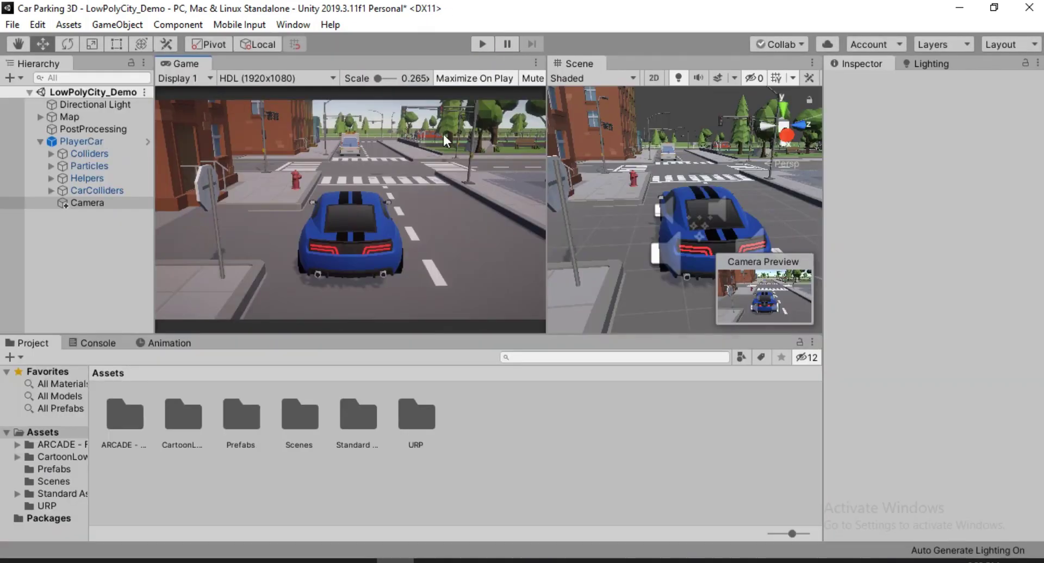
- Move the Camera out of PlayerCar to the root level of the LowPolyCity_Demo scene
drag(88, 207, 90, 218)
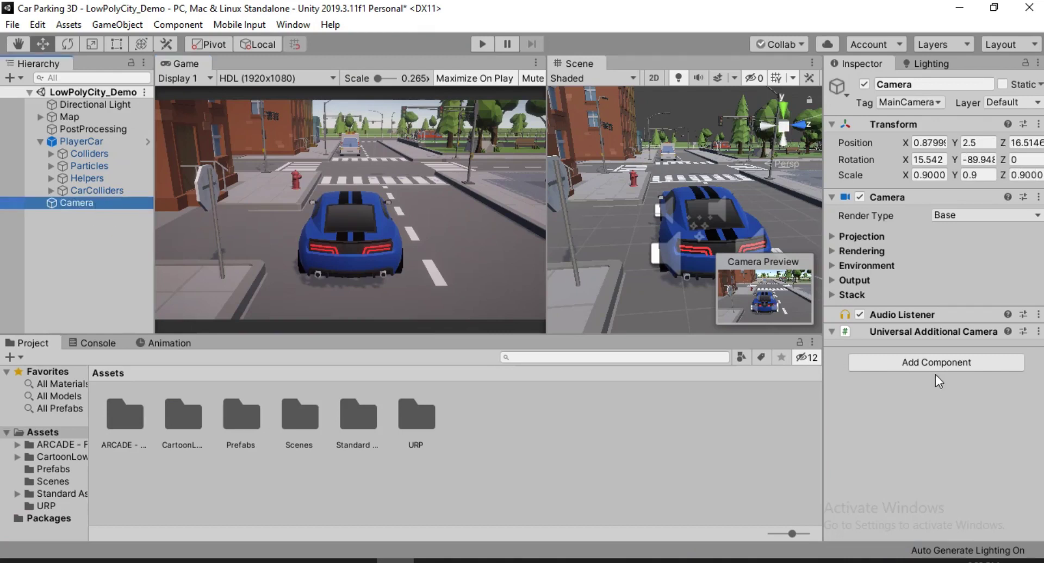
click(941, 361)
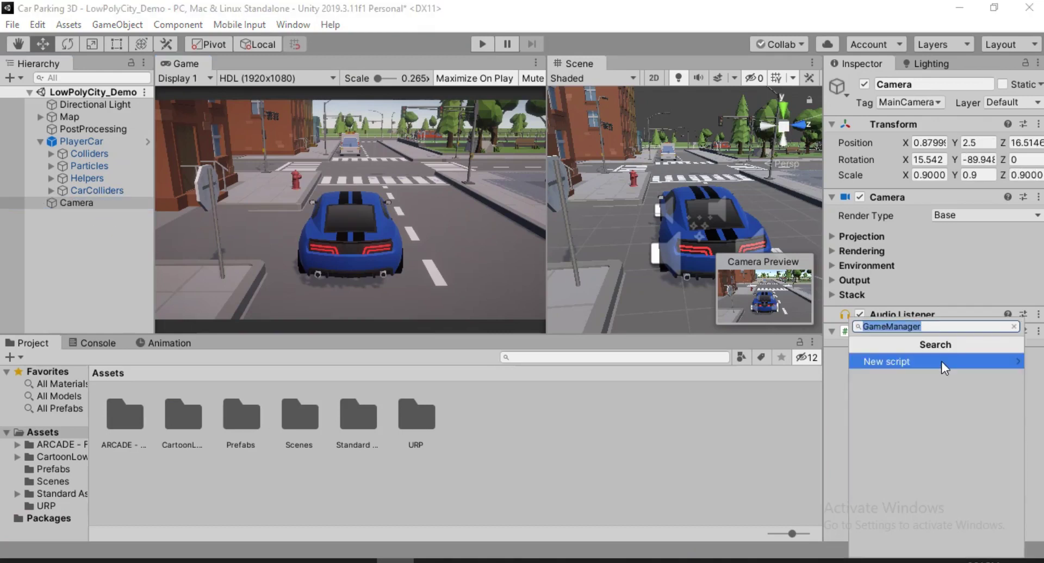
text(cameraFOllow)
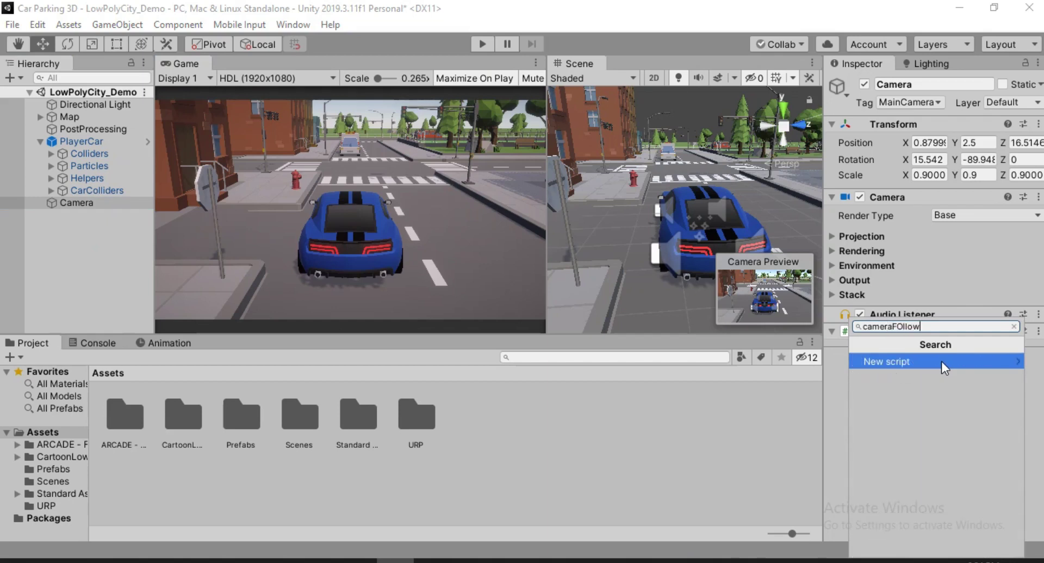
key(Escape)
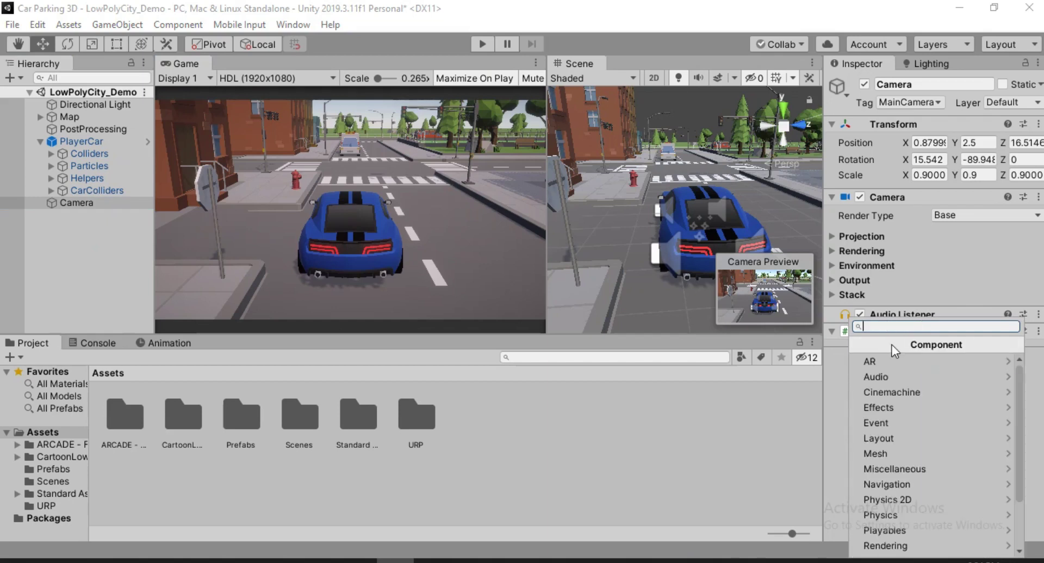
click(62, 274)
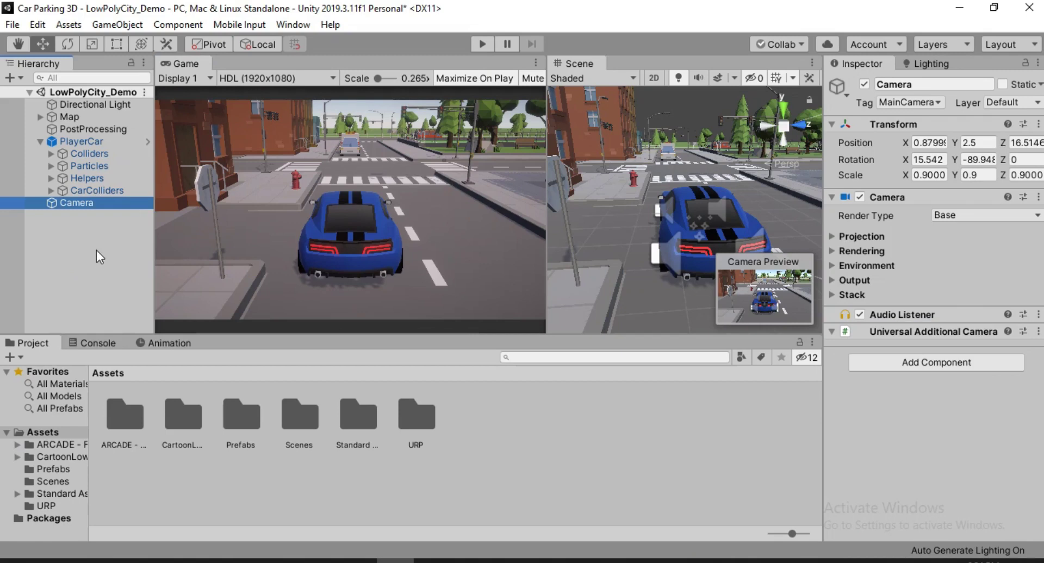
- Collapse PlayerCar in the object tree and look up the Cinemachine package in the Package Manager to check whether it is installed
click(98, 146)
key(Left)
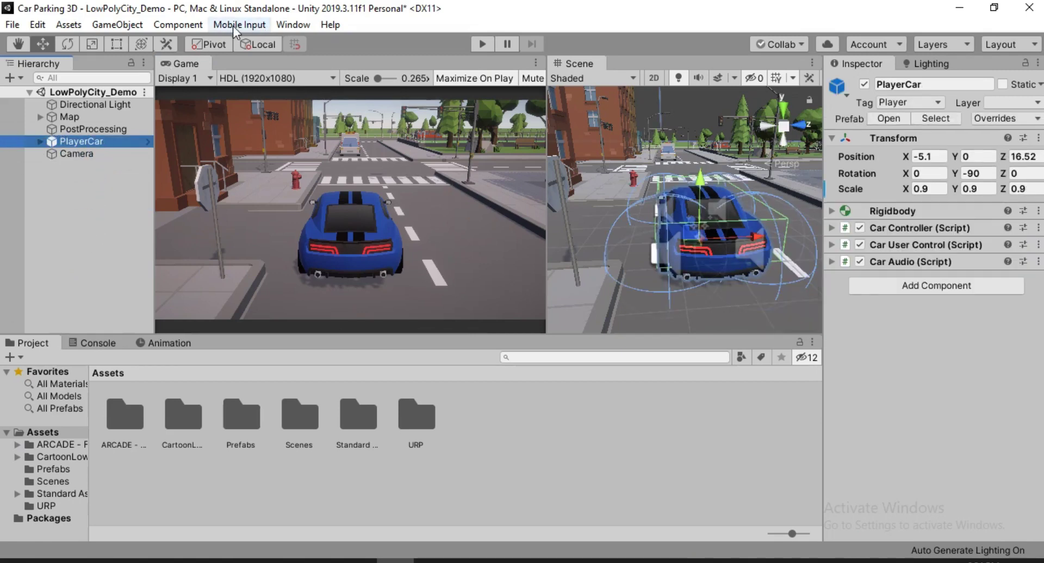
click(297, 25)
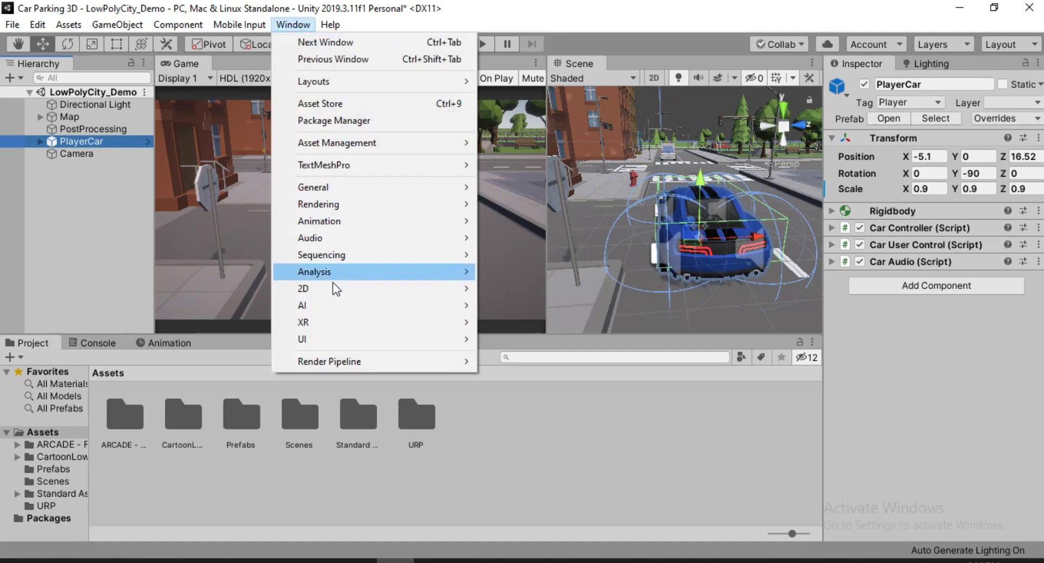
click(357, 120)
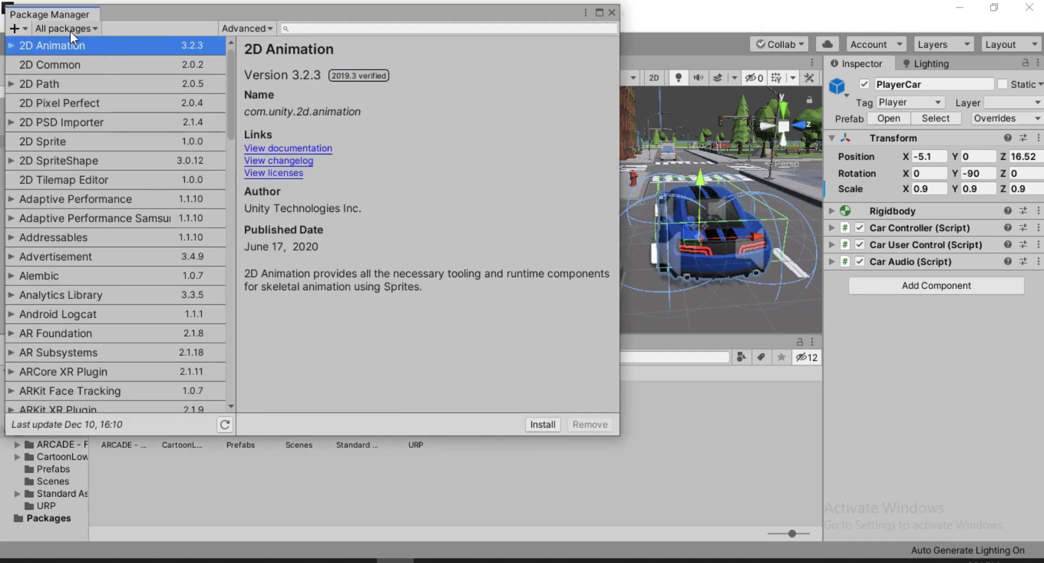
click(70, 30)
click(86, 46)
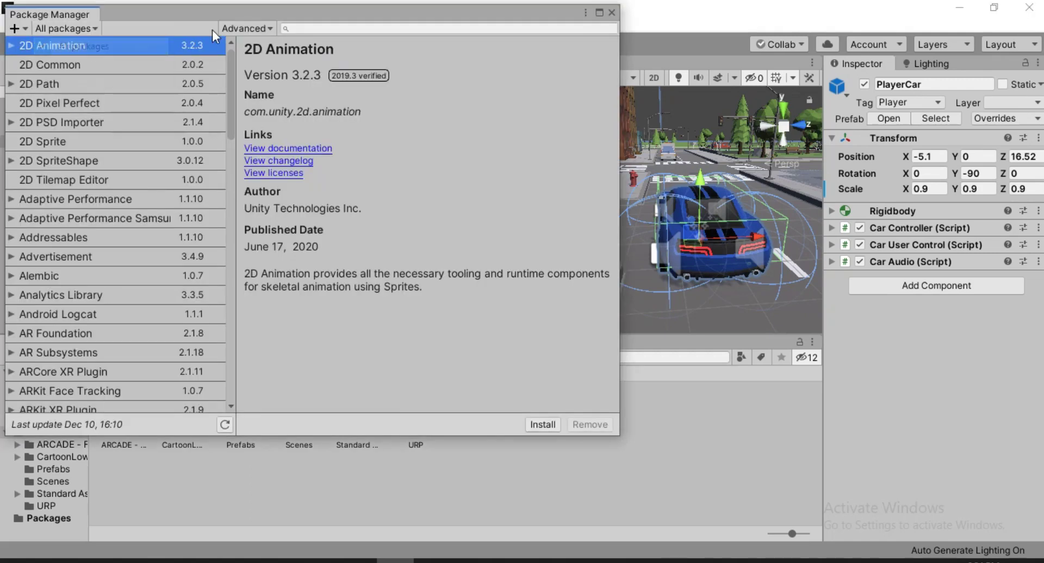
click(311, 28)
text(ci)
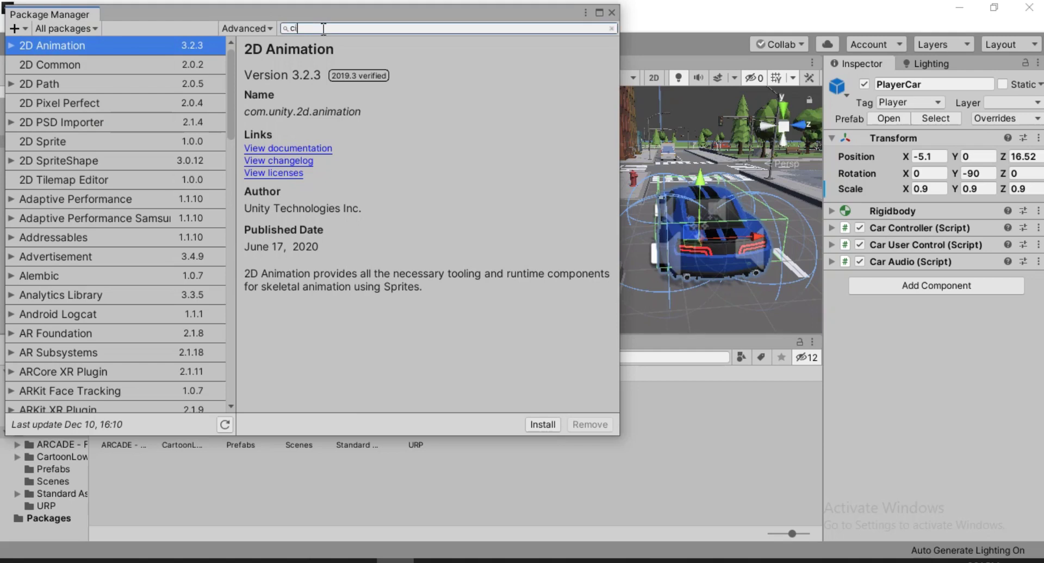
text(m)
text(n)
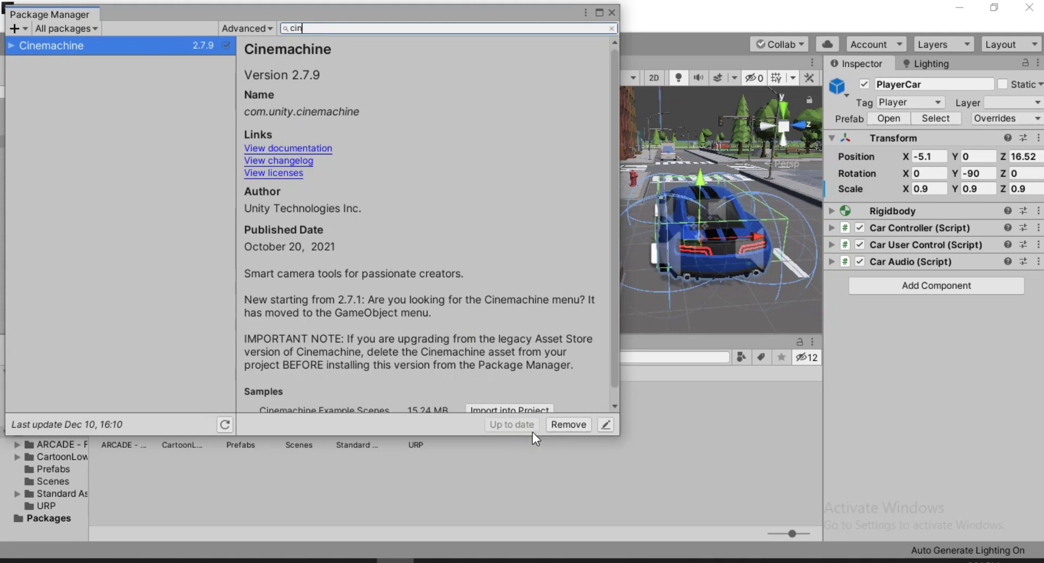
click(612, 13)
- Add a Cinemachine FreeLook camera at the root level of the scene
click(86, 238)
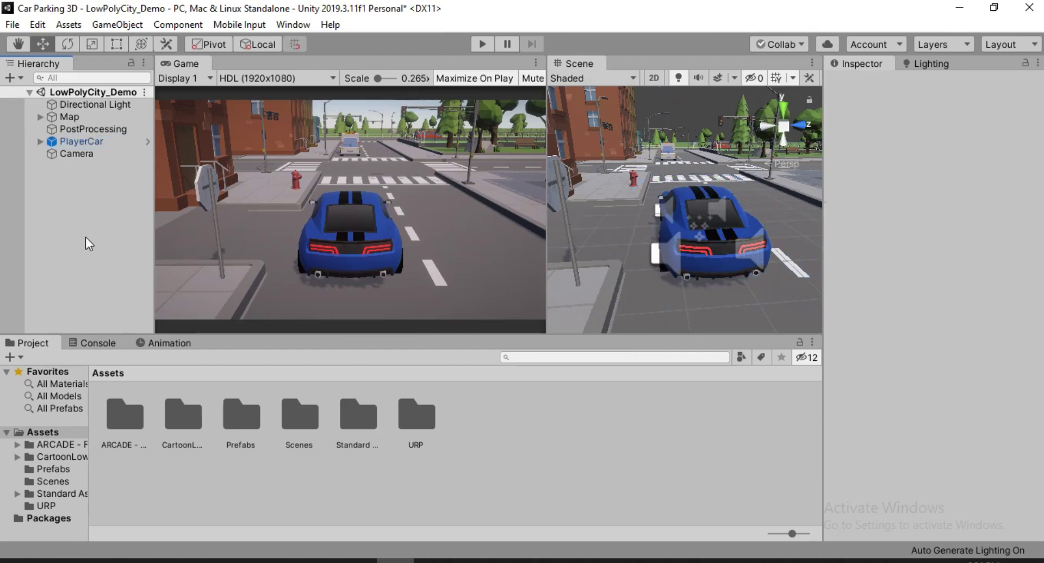
right_click(82, 221)
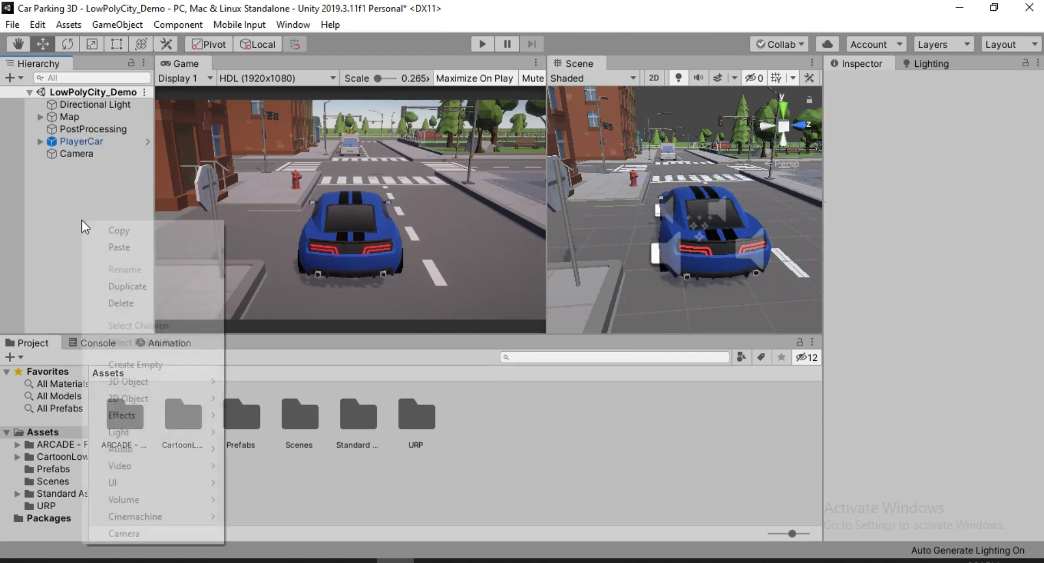
mouse_move(143, 517)
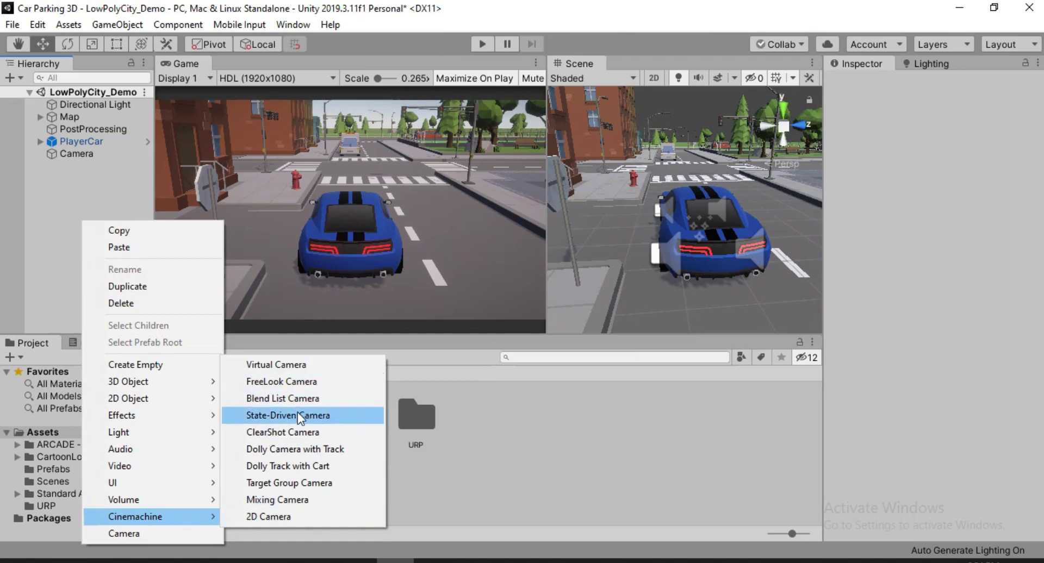
click(286, 381)
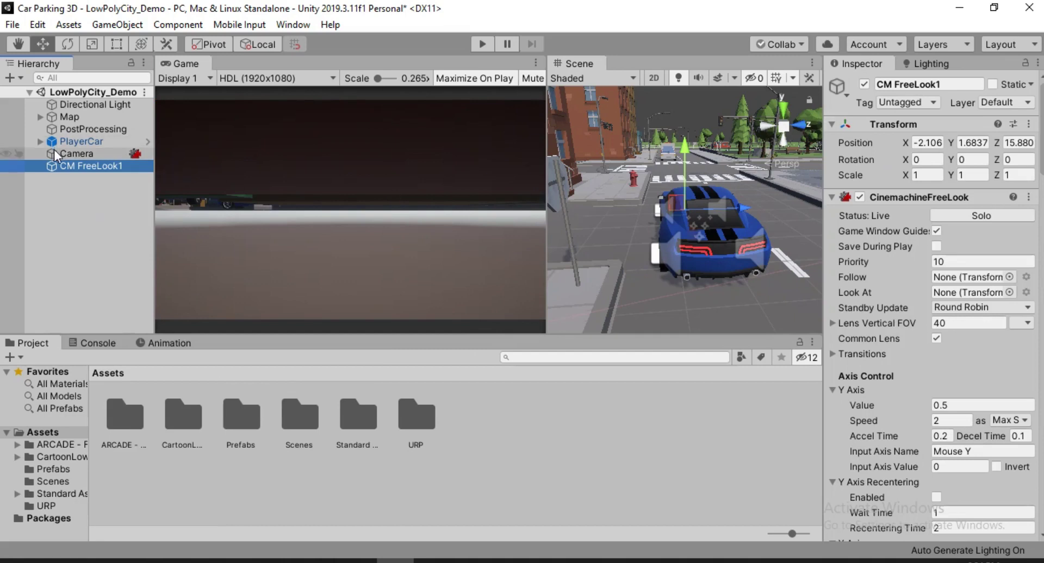
- Inspect the Transform and CinemachineBrain settings of the Camera object
click(101, 156)
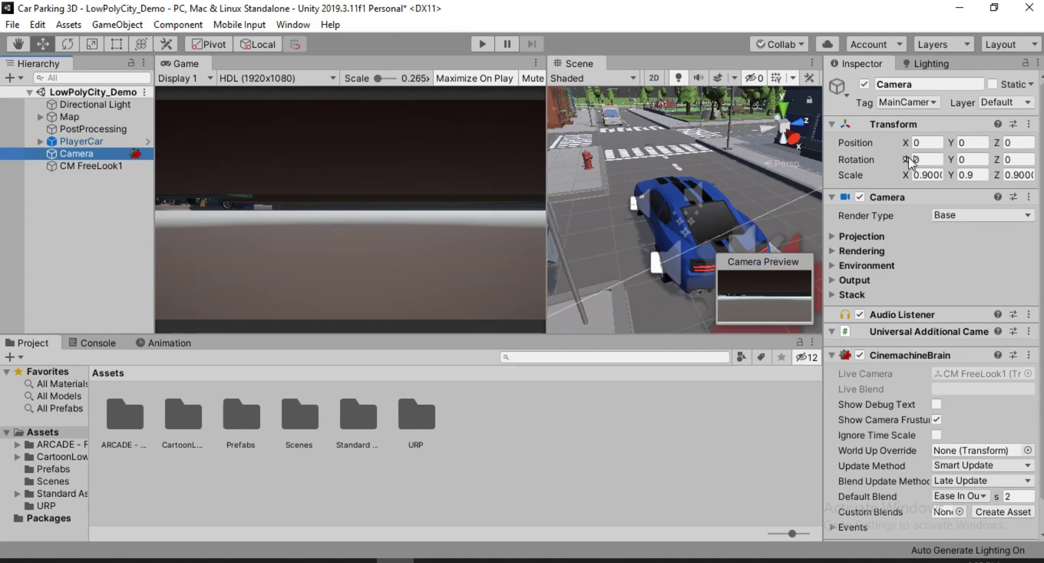
click(905, 142)
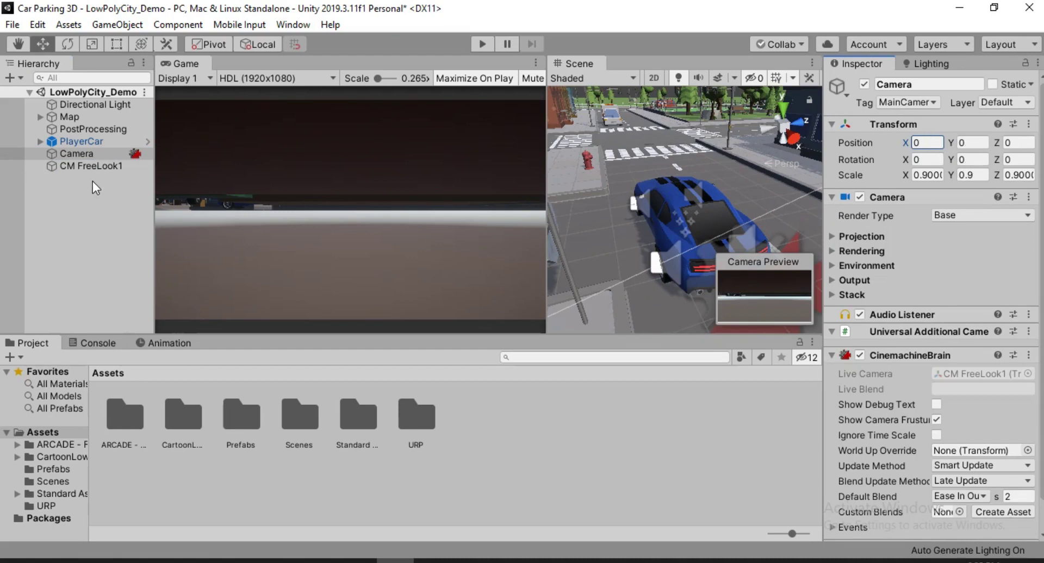
scroll(926, 357, down, 1)
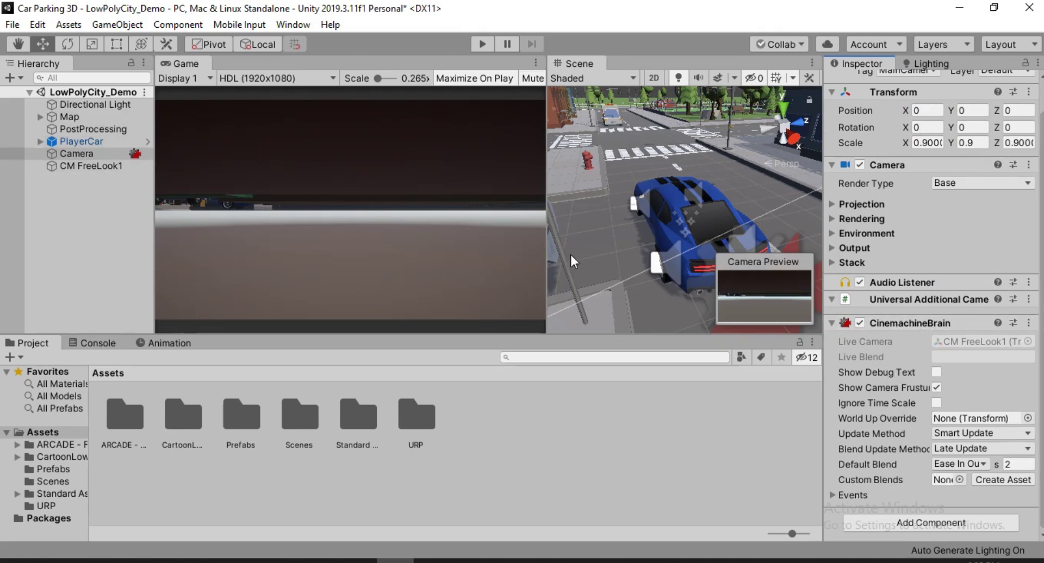
- Assign PlayerCar as both the Follow and Look At target of CM FreeLook1 and briefly test it in play mode
click(86, 165)
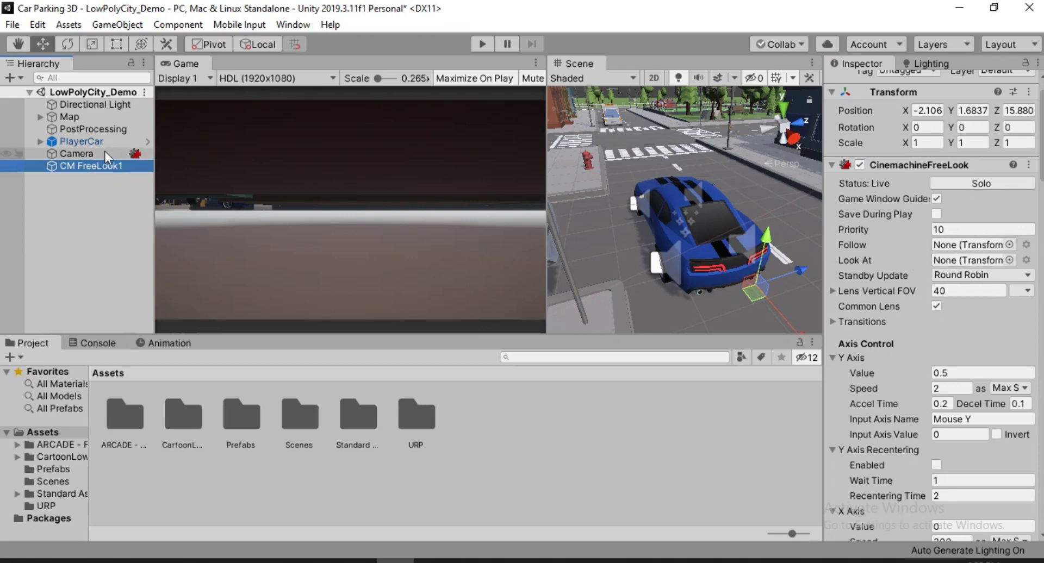
drag(93, 142, 963, 245)
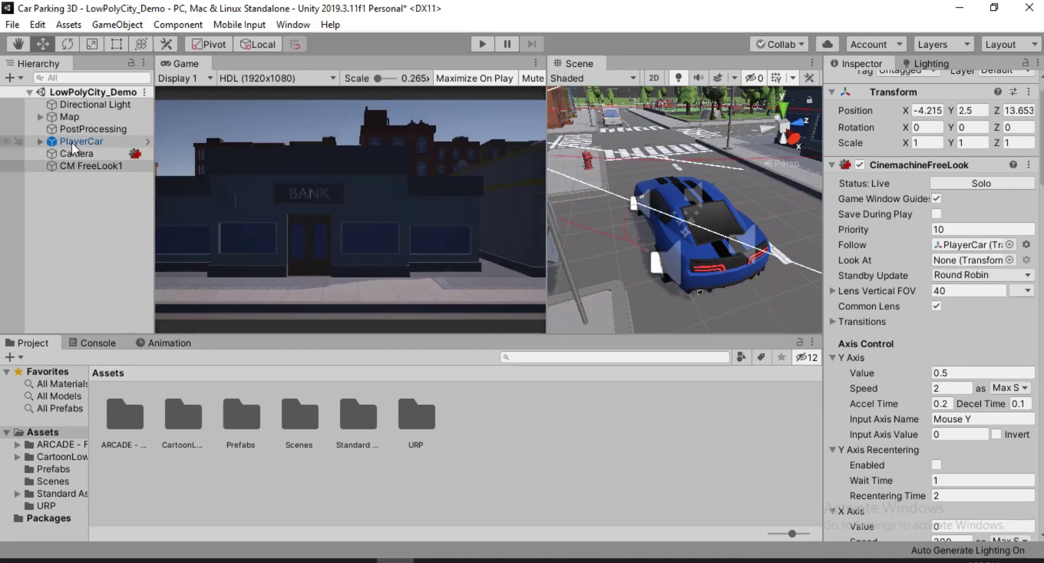
drag(71, 142, 768, 231)
drag(927, 270, 950, 261)
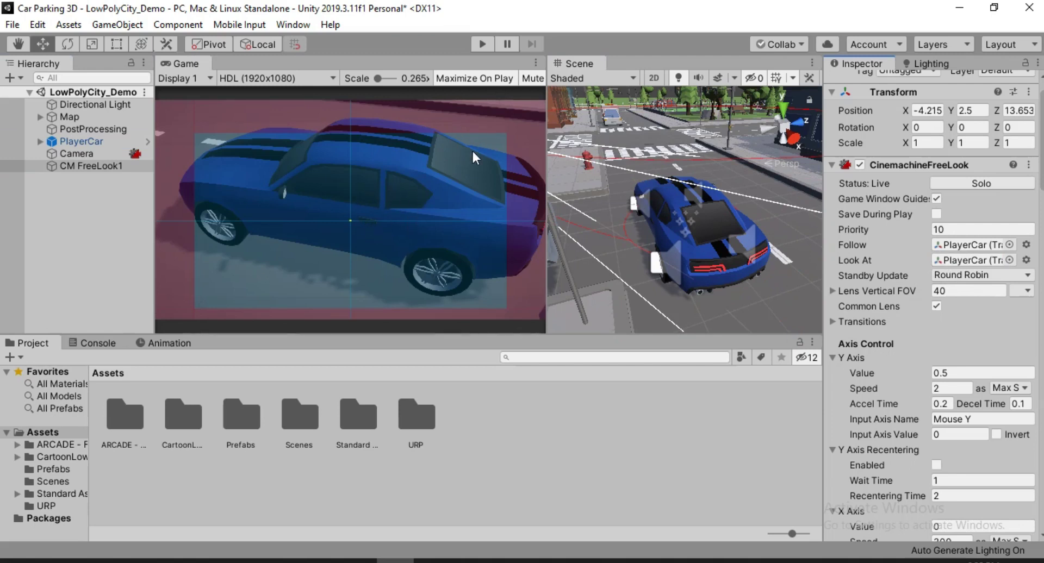
click(481, 44)
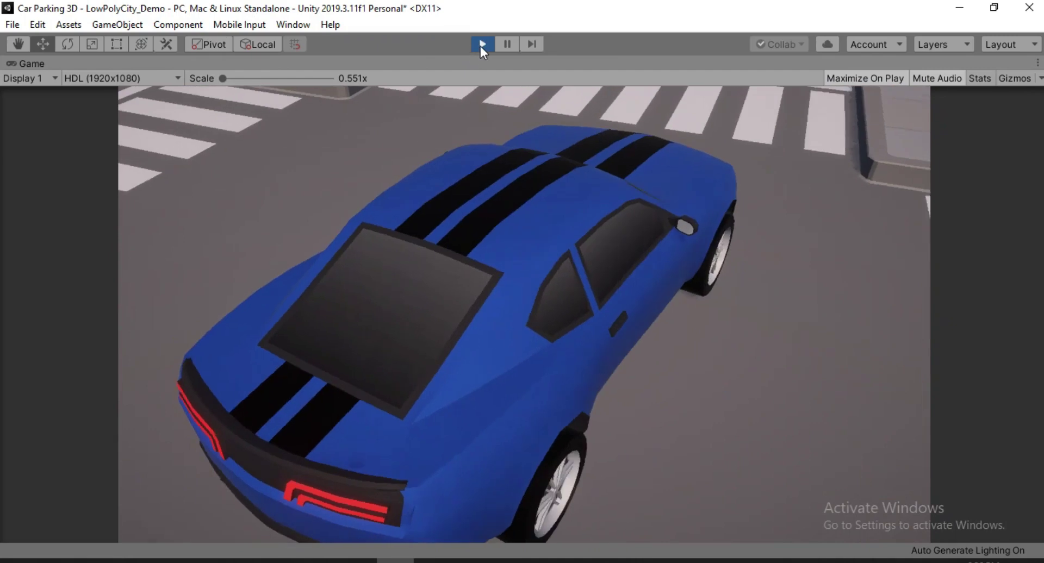
click(480, 44)
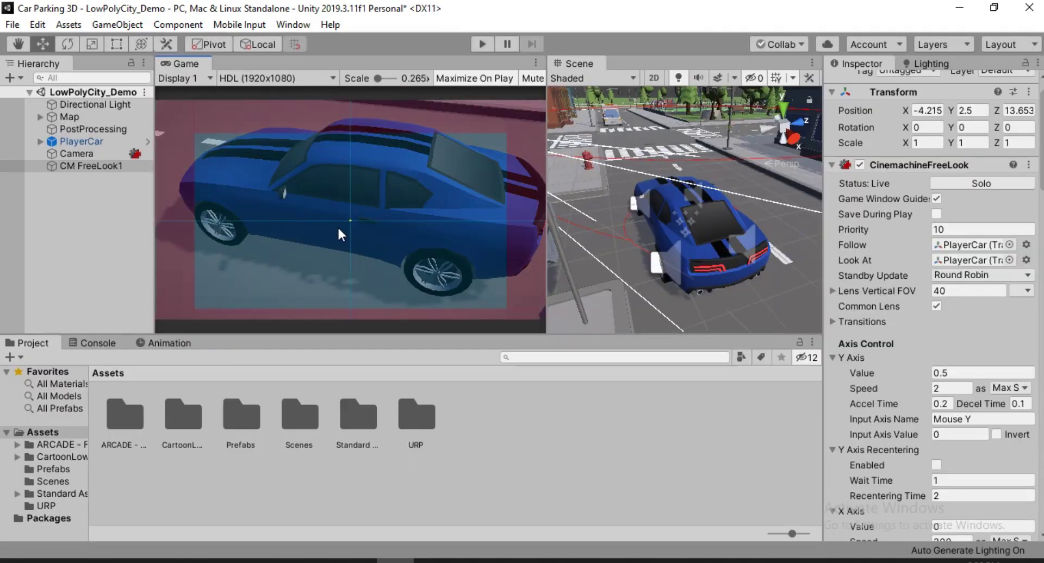
- Adjust the X Axis value of CM FreeLook1 until the camera sits directly behind the car
click(942, 110)
scroll(931, 304, down, 10)
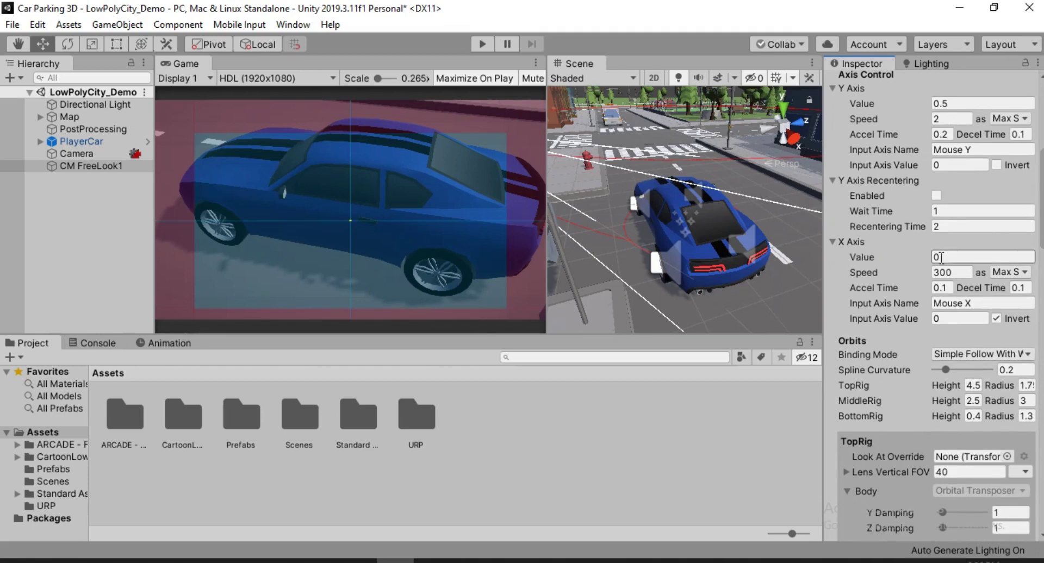
drag(907, 257, 628, 232)
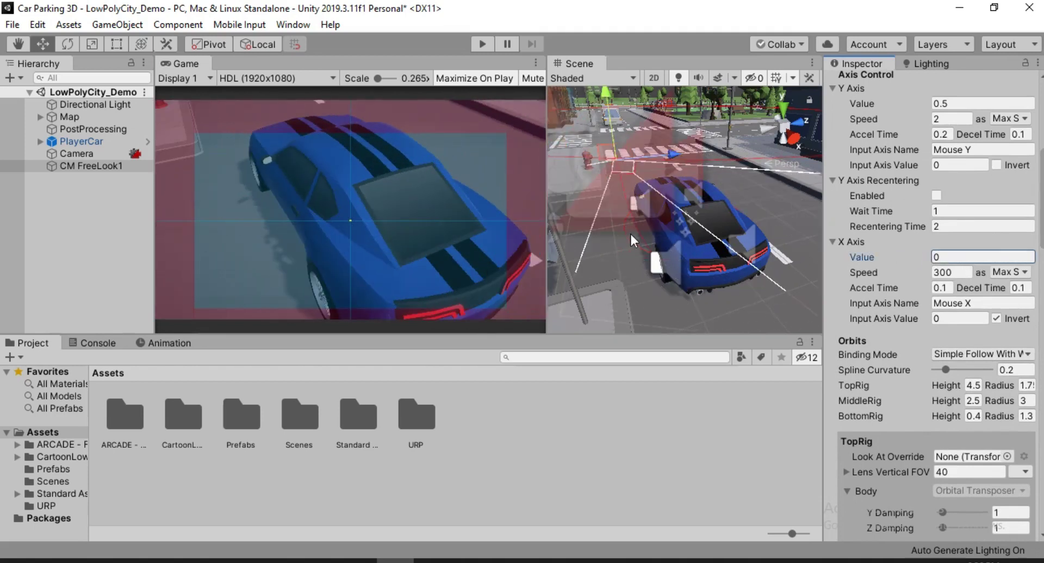
drag(876, 255, 571, 239)
drag(897, 256, 769, 250)
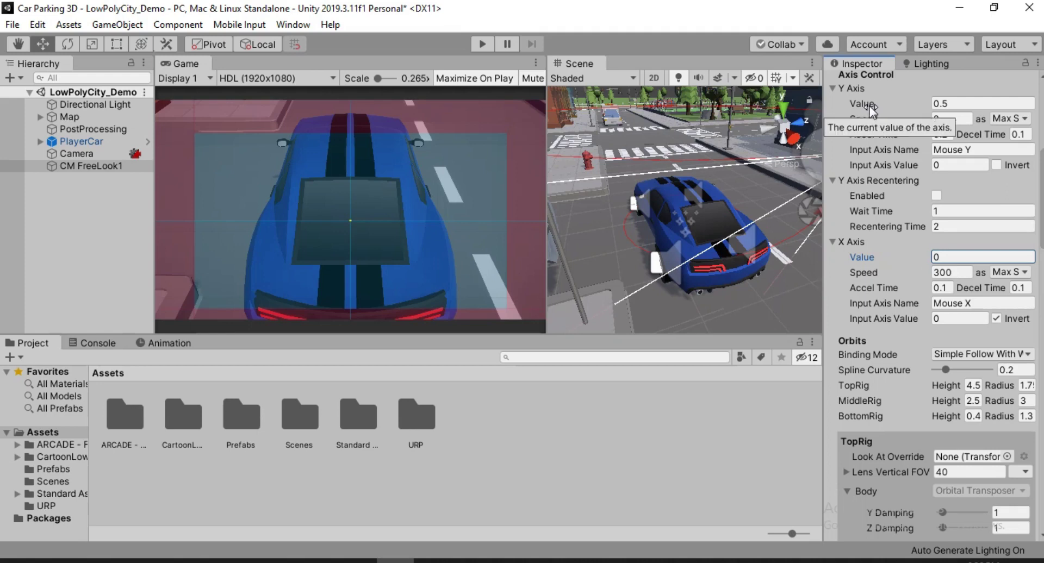
- Set the MiddleRig orbit radius of CM FreeLook1 to about 5 while checking the camera's distance from the car in an enlarged Scene view
double_click(86, 164)
alt+drag(688, 189, 520, 200)
scroll(739, 214, up, 3)
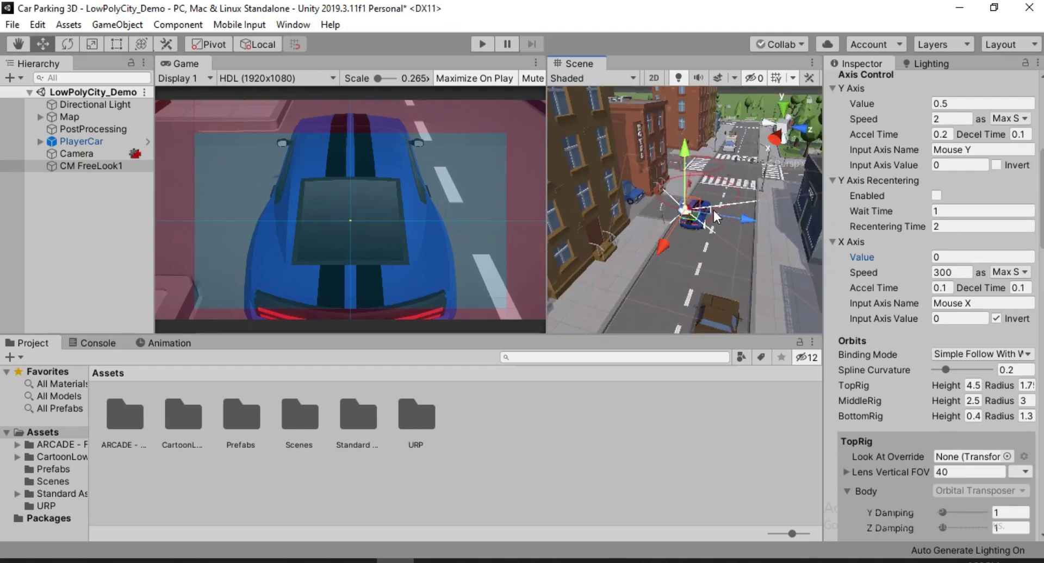
drag(545, 240, 483, 239)
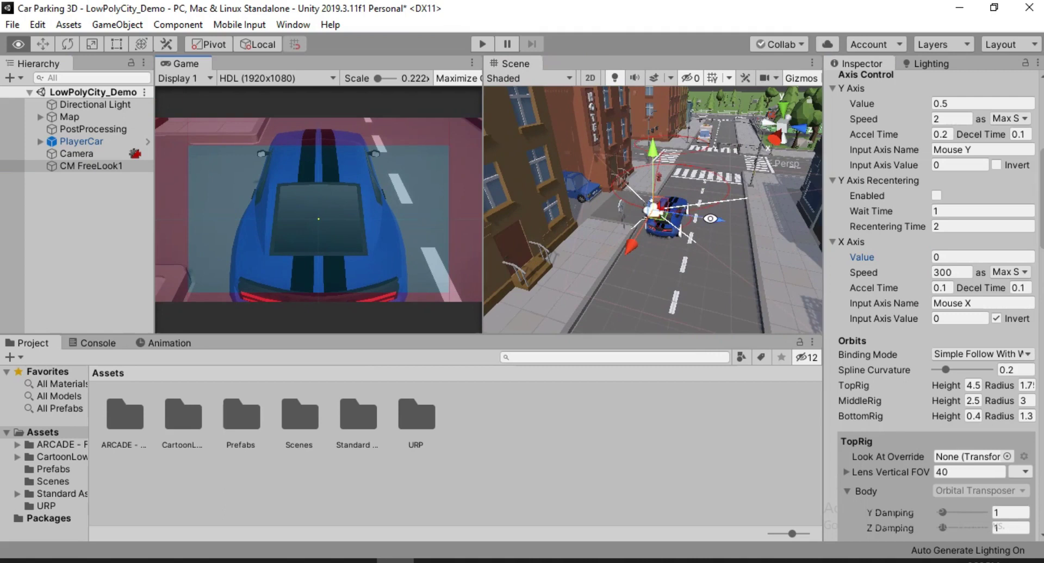
alt+drag(710, 219, 460, 180)
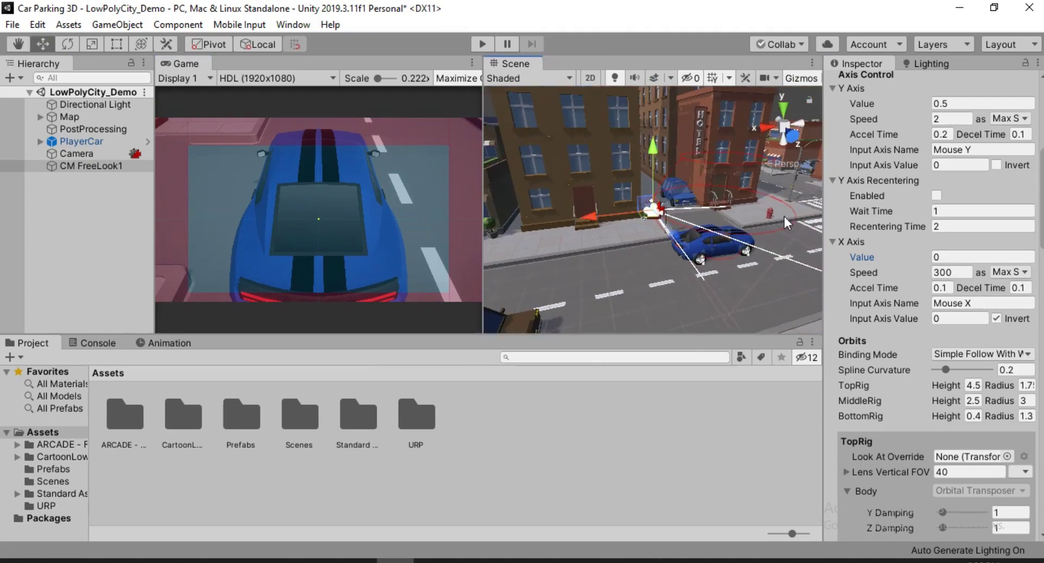
alt+drag(723, 269, 629, 267)
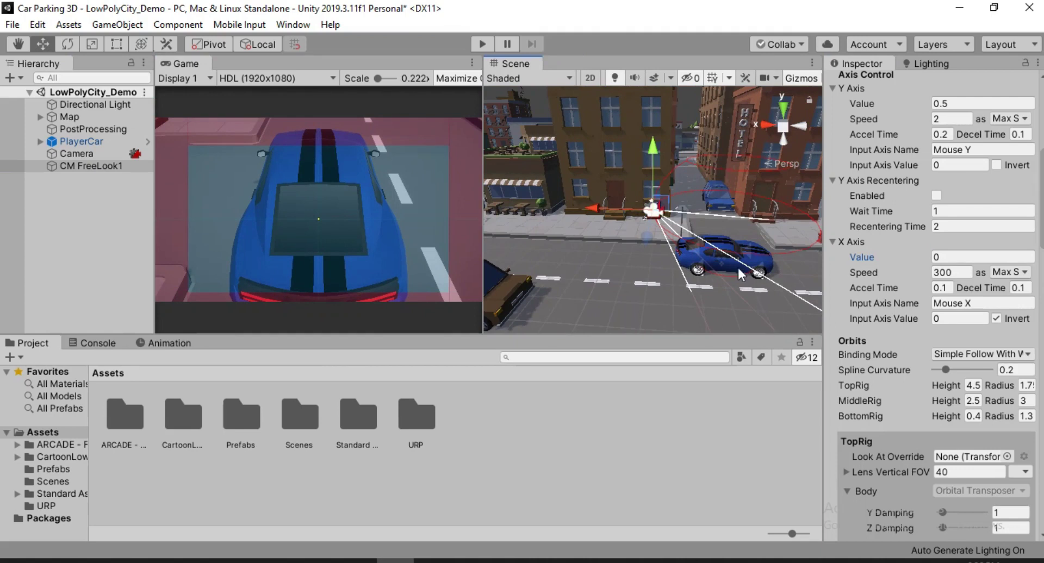
alt+drag(733, 275, 792, 242)
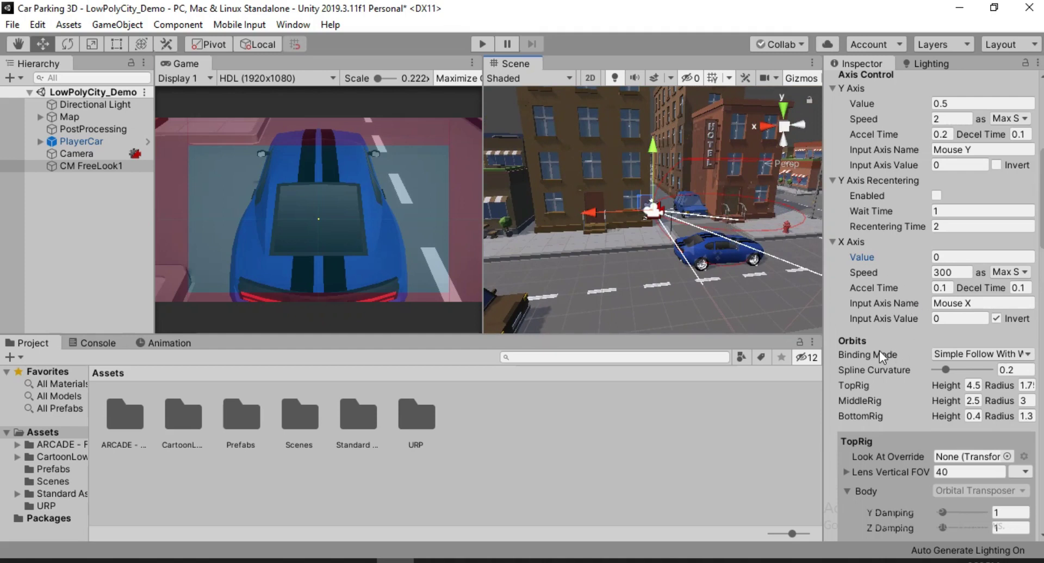
scroll(875, 266, down, 4)
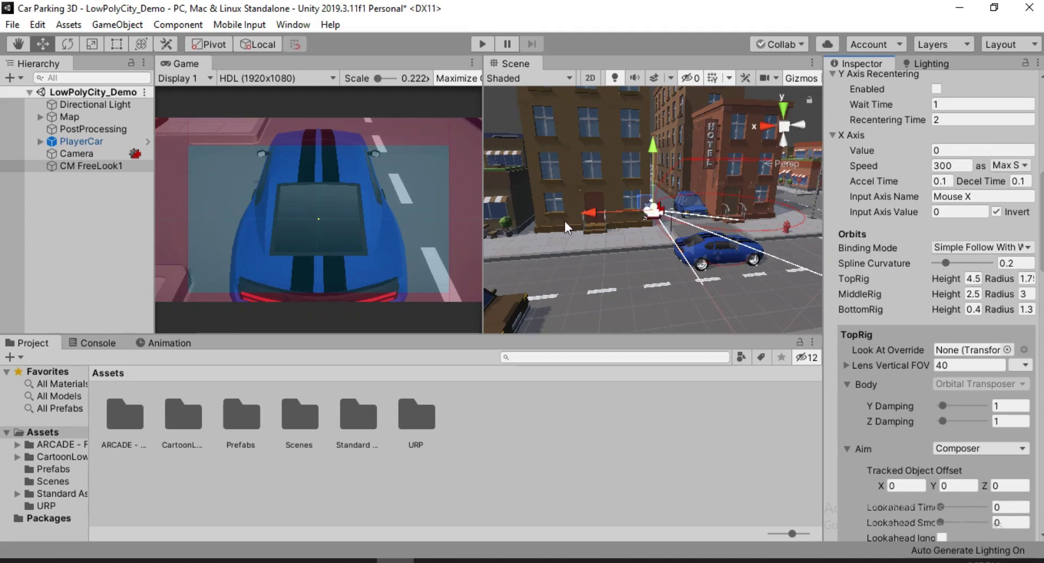
click(999, 297)
drag(1007, 293, 21, 291)
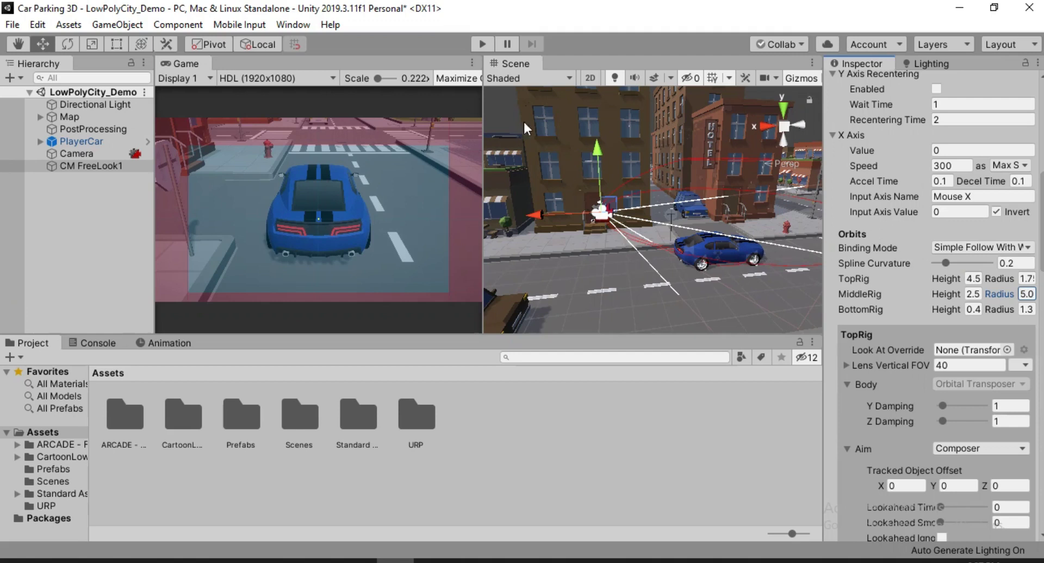
- Run the game and drive the car forward through left and right turns to test the camera follow
click(486, 49)
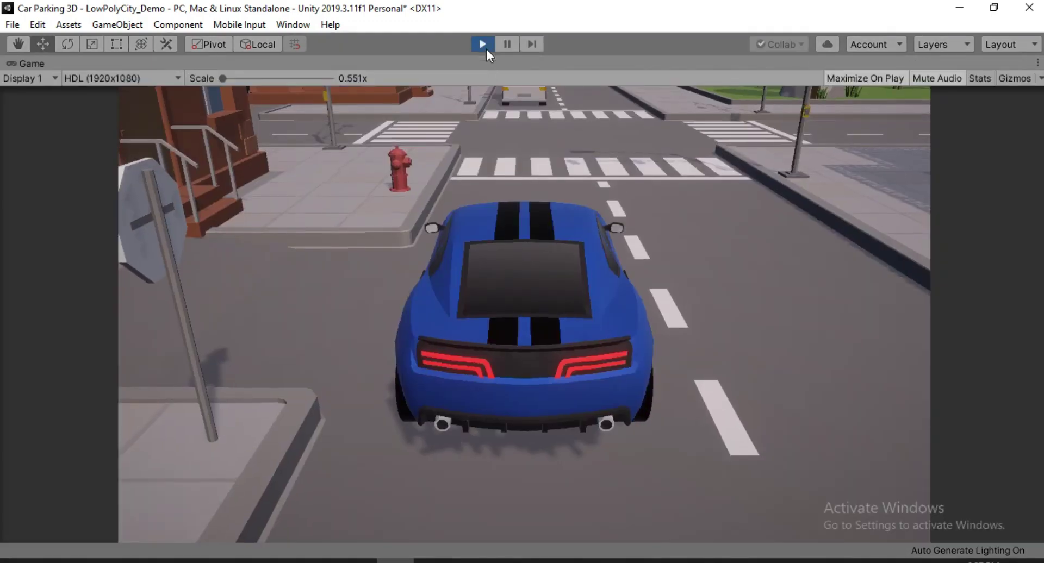
key(Up)
key(Left)
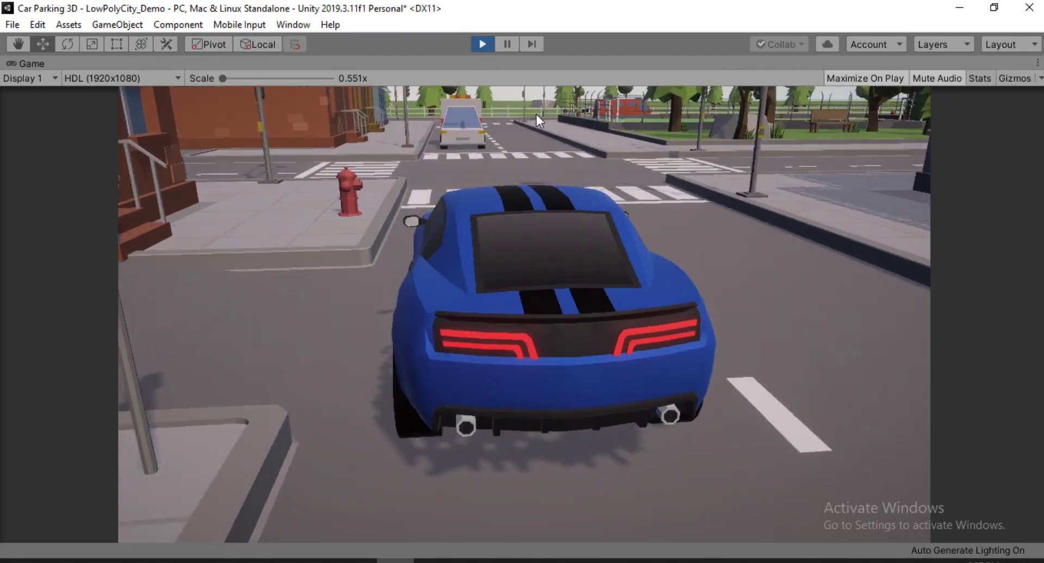
key(Up)
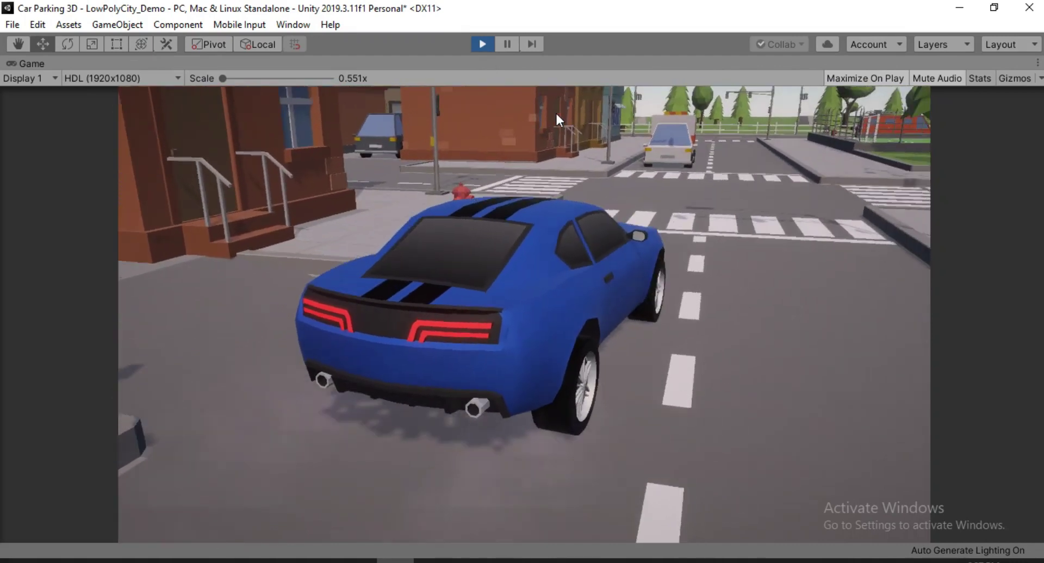
key(Right)
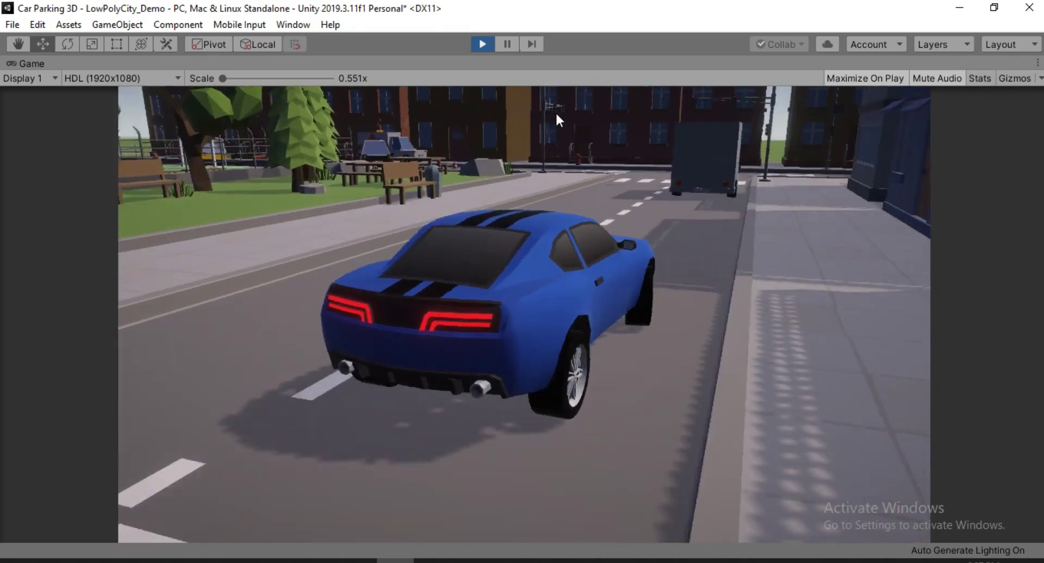
key(Left)
key(Down)
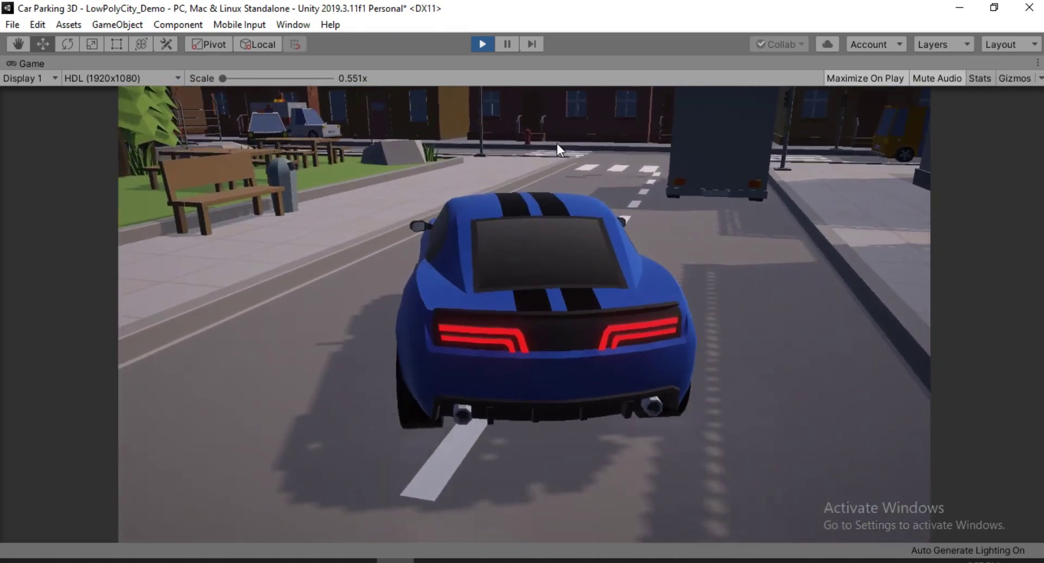
- Check the camera's low, high and side orbit views around the car in play mode, and stop the game
key(Up)
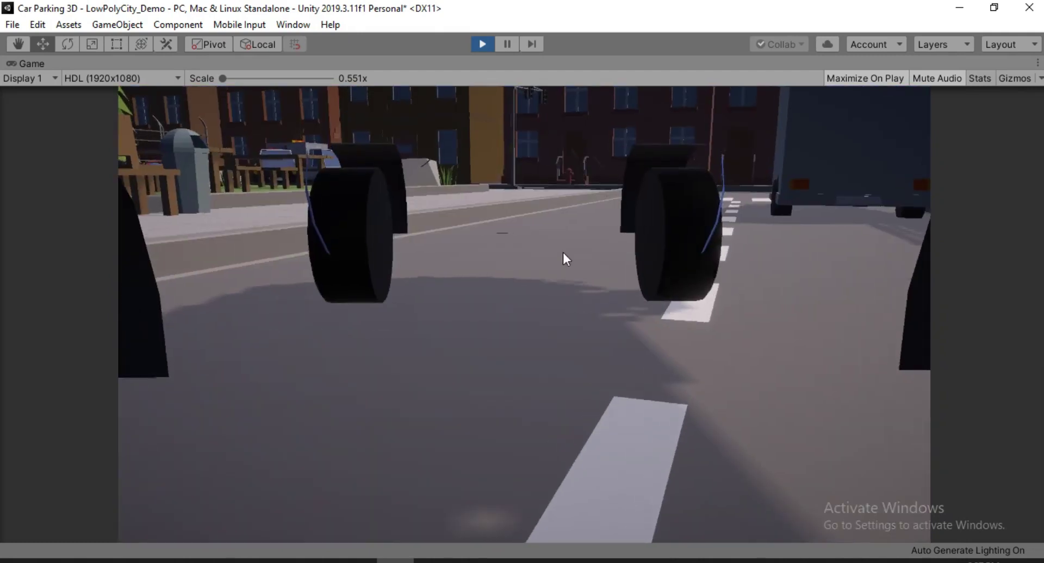
key(Down)
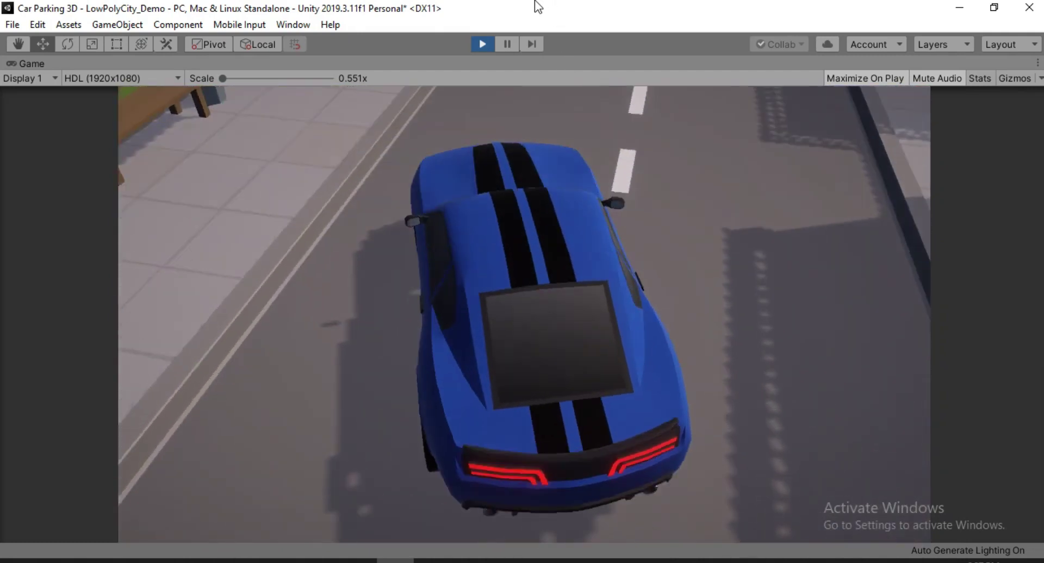
click(535, 259)
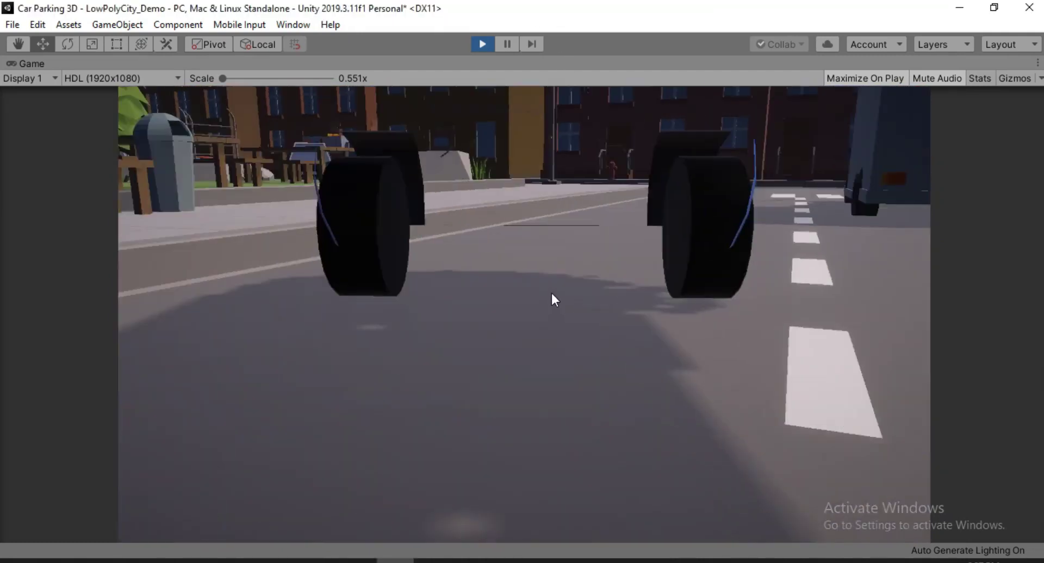
key(Down)
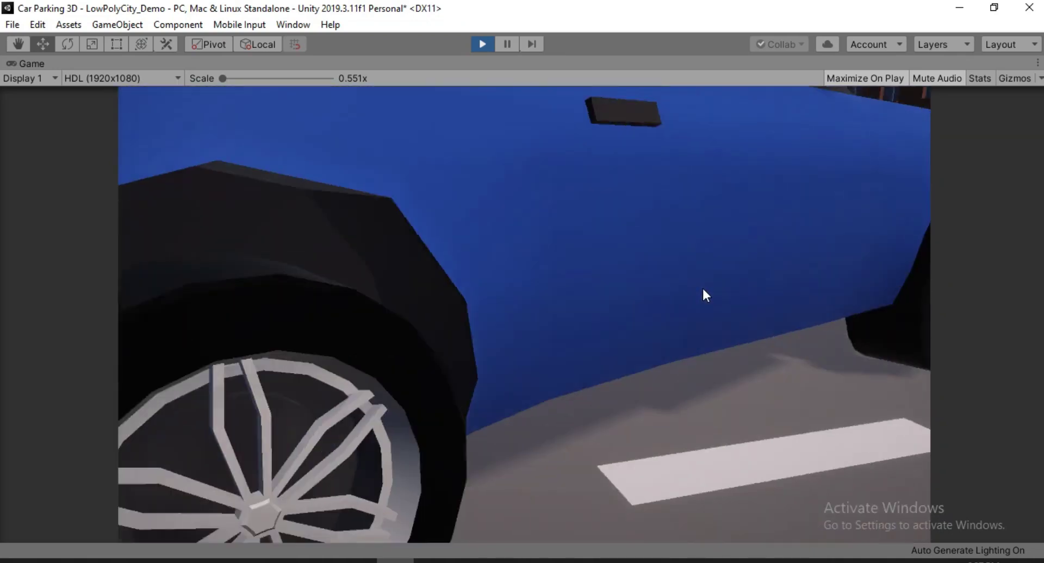
key(Down)
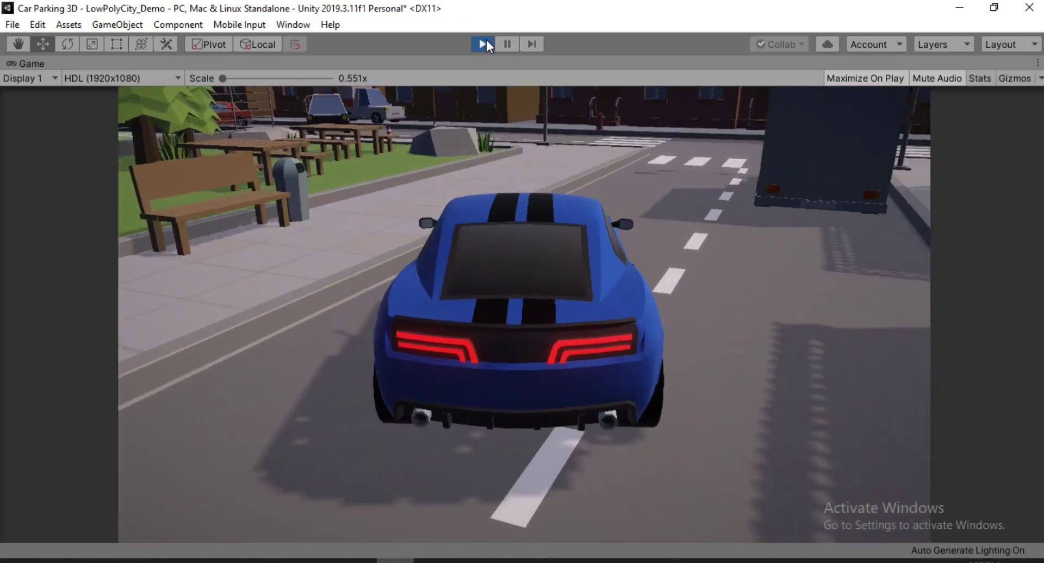
click(486, 40)
click(483, 43)
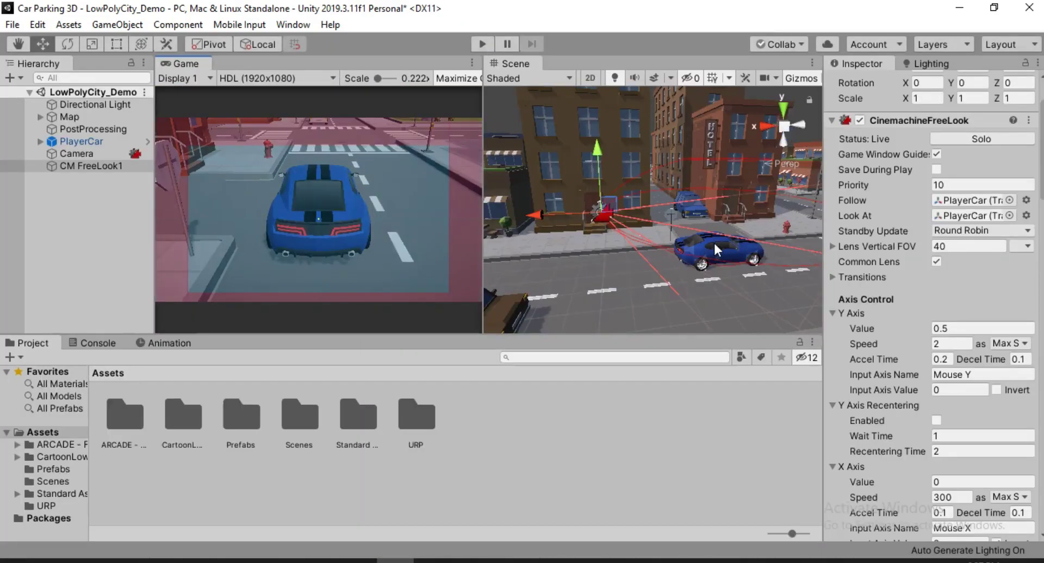
- Set the CM FreeLook1 orbit radii to about 2.9 for BottomRig and about 2.6 for TopRig
alt+drag(704, 262, 746, 222)
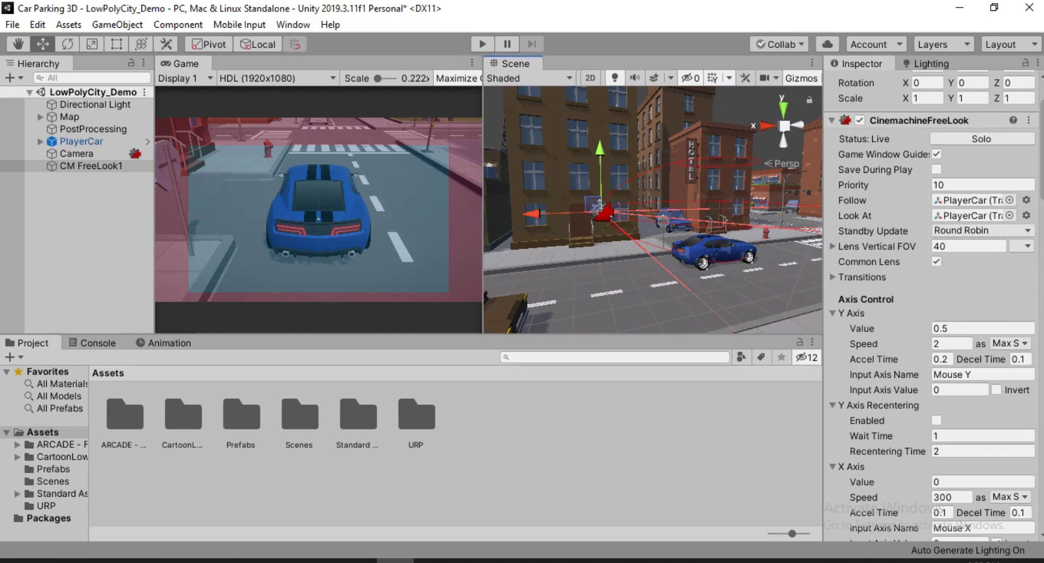
drag(1041, 168, 1042, 198)
scroll(914, 294, down, 8)
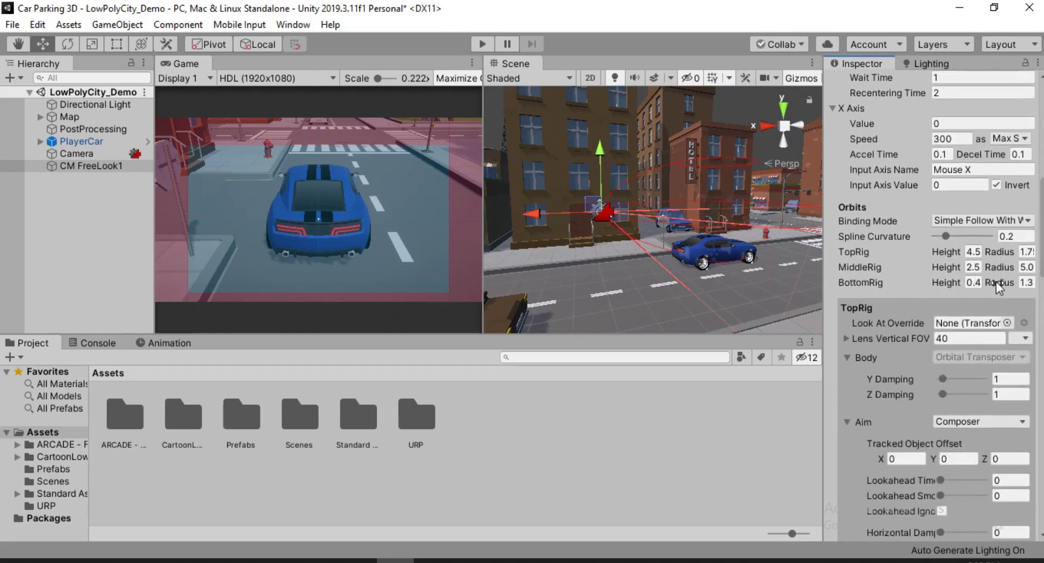
drag(1003, 282, 12, 284)
drag(1008, 251, 1028, 253)
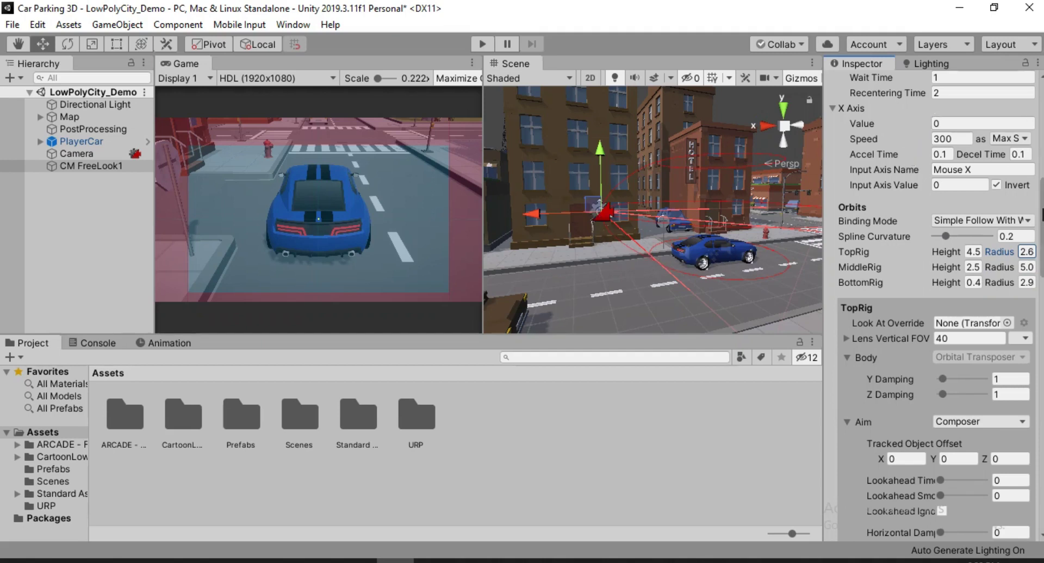
- Lower the Y Axis value of CM FreeLook1 to -0.01 to preview the view from the bottom orbit
scroll(977, 189, up, 5)
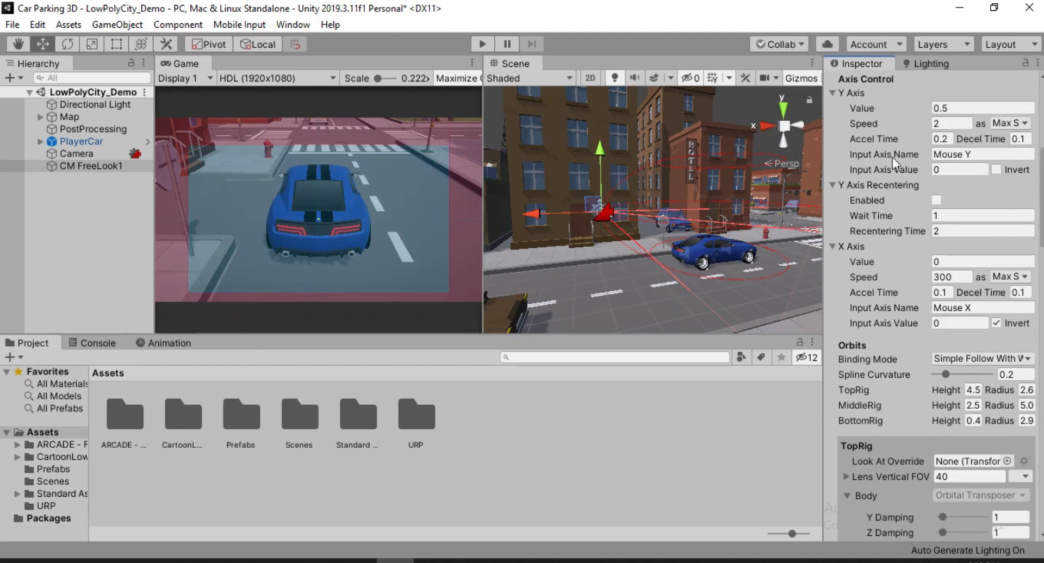
mouse_move(873, 109)
mouse_down()
mouse_move(892, 109)
mouse_move(873, 111)
mouse_up()
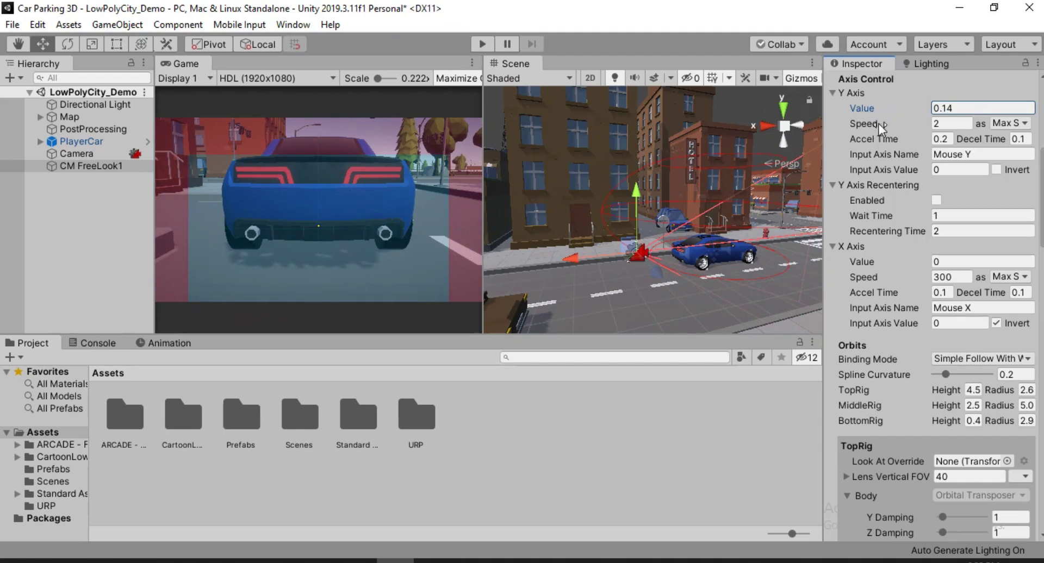
drag(883, 107, 873, 106)
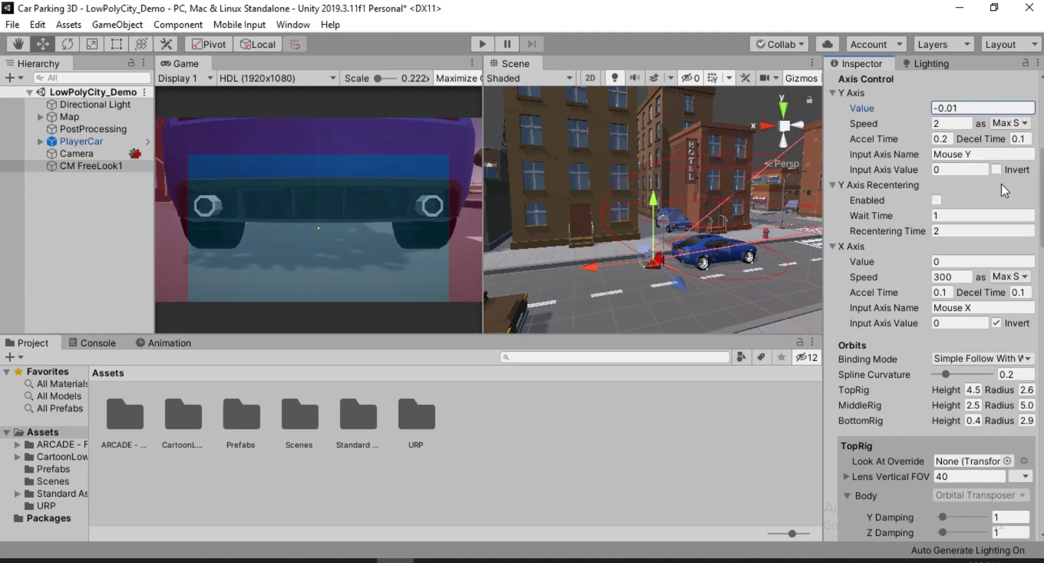
- Set the BottomRig orbit radius to about 3.3 and its height to 1
scroll(1004, 191, down, 10)
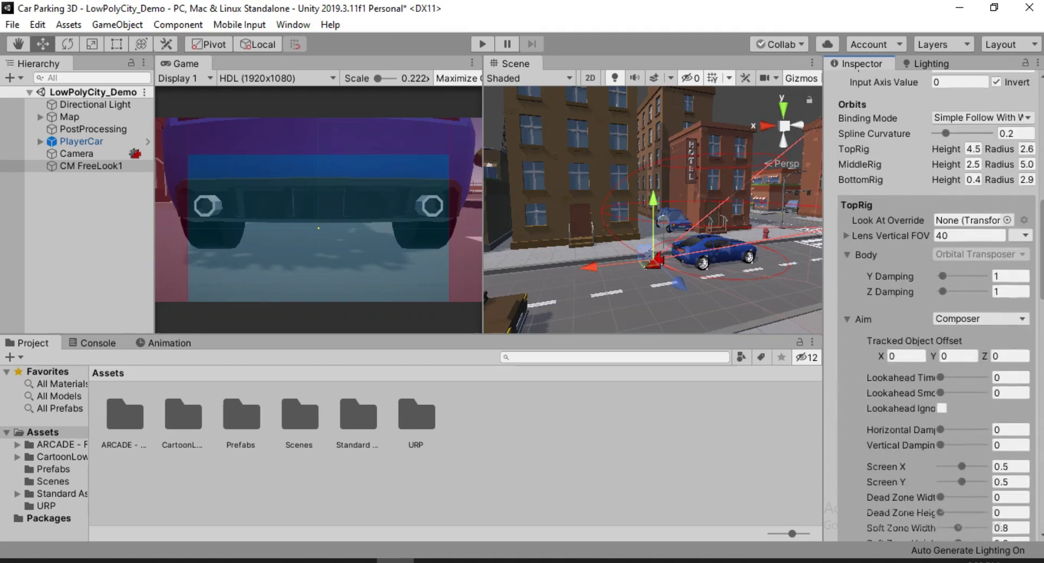
scroll(1000, 250, down, 1)
scroll(1001, 250, up, 5)
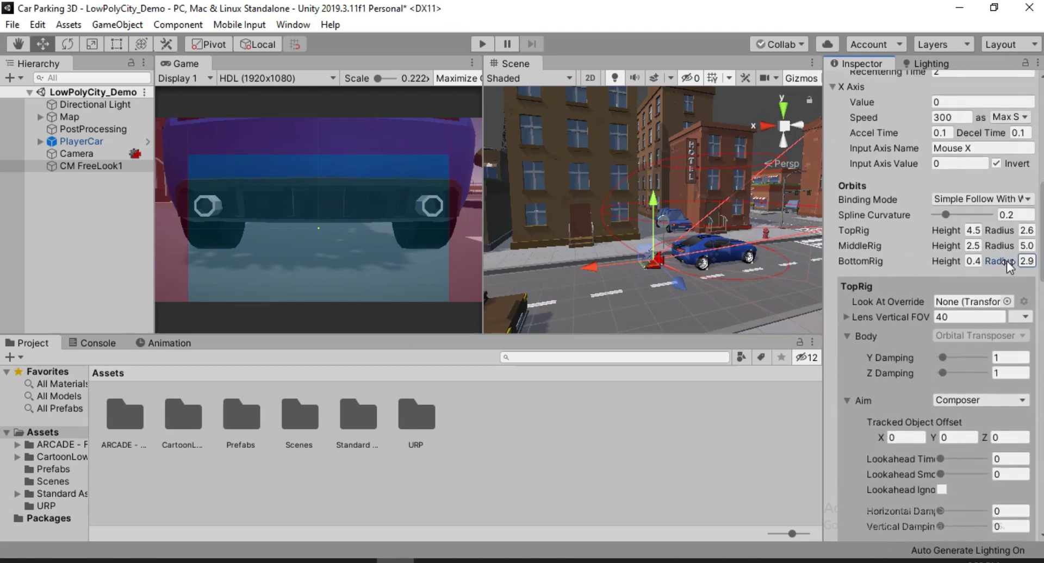
drag(1006, 261, 1018, 266)
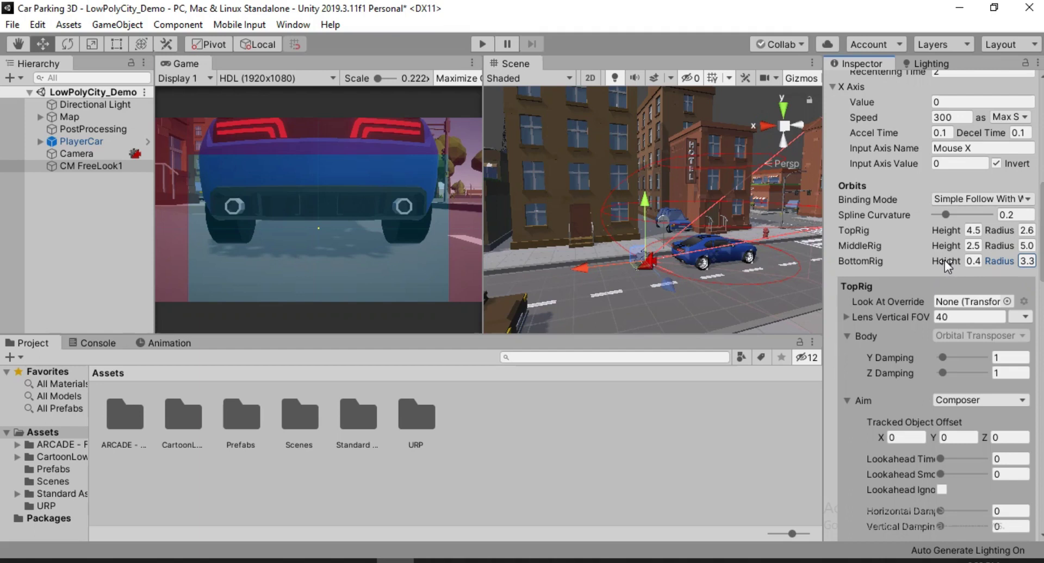
drag(945, 260, 958, 260)
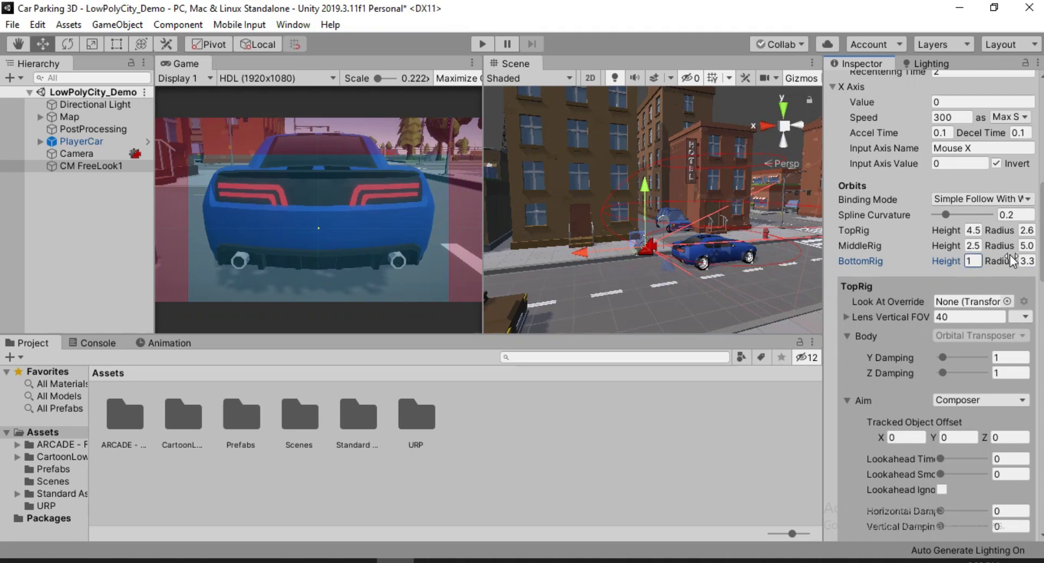
- Disable Common Lens on CM FreeLook1
scroll(932, 304, down, 5)
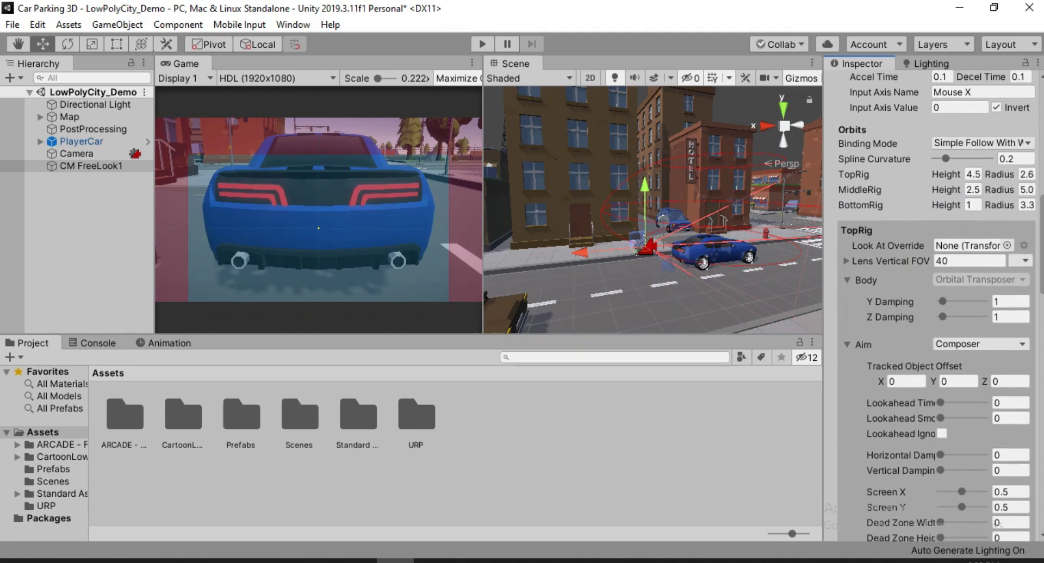
scroll(932, 305, up, 1)
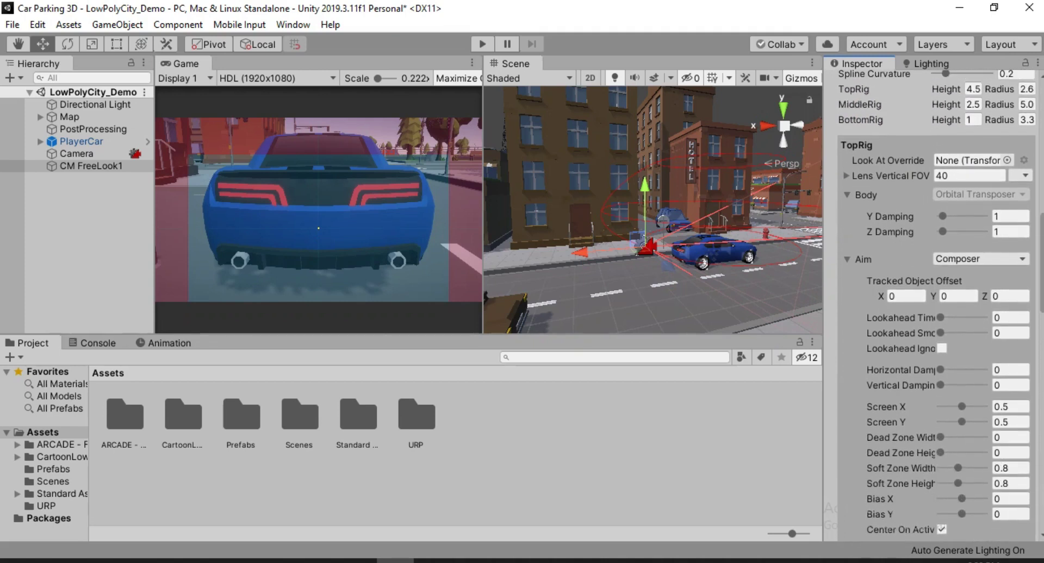
scroll(935, 304, up, 8)
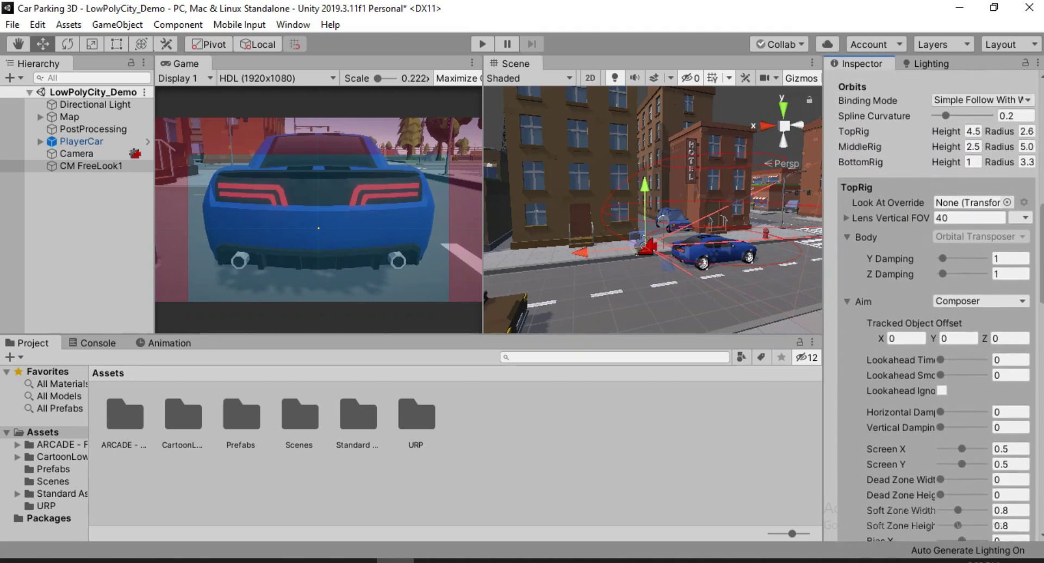
drag(1042, 229, 1041, 198)
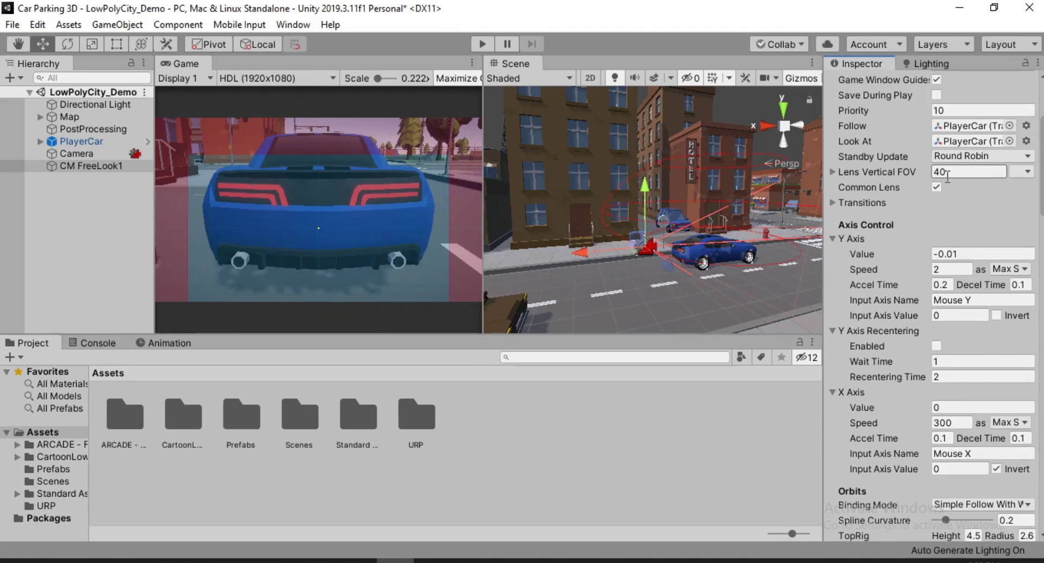
click(936, 187)
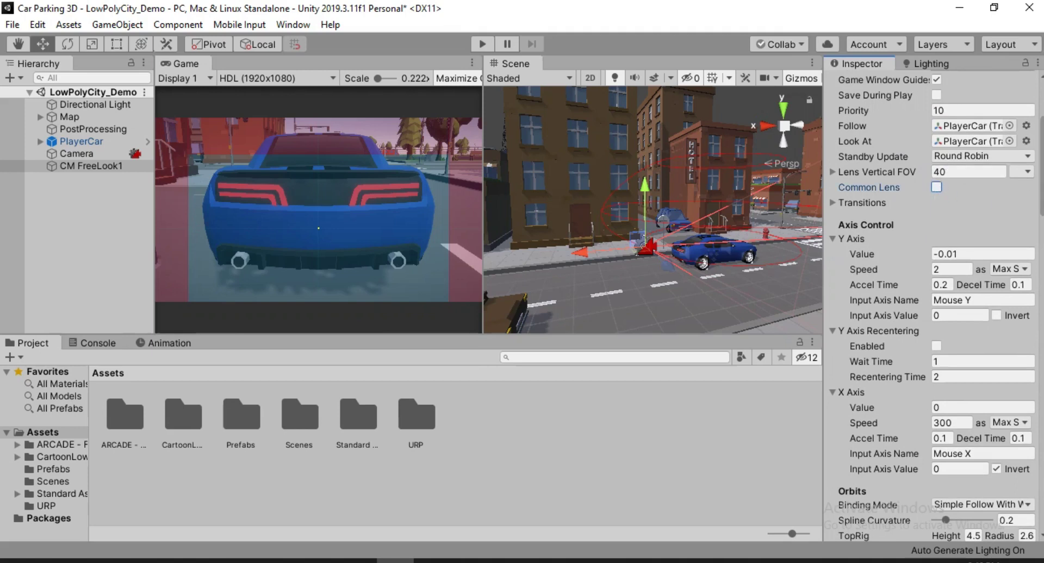
- Set the BottomRig's Lens Vertical FOV to 50 and its Tracked Object Offset Y to 0.42
drag(1040, 205, 1040, 317)
scroll(1040, 316, down, 20)
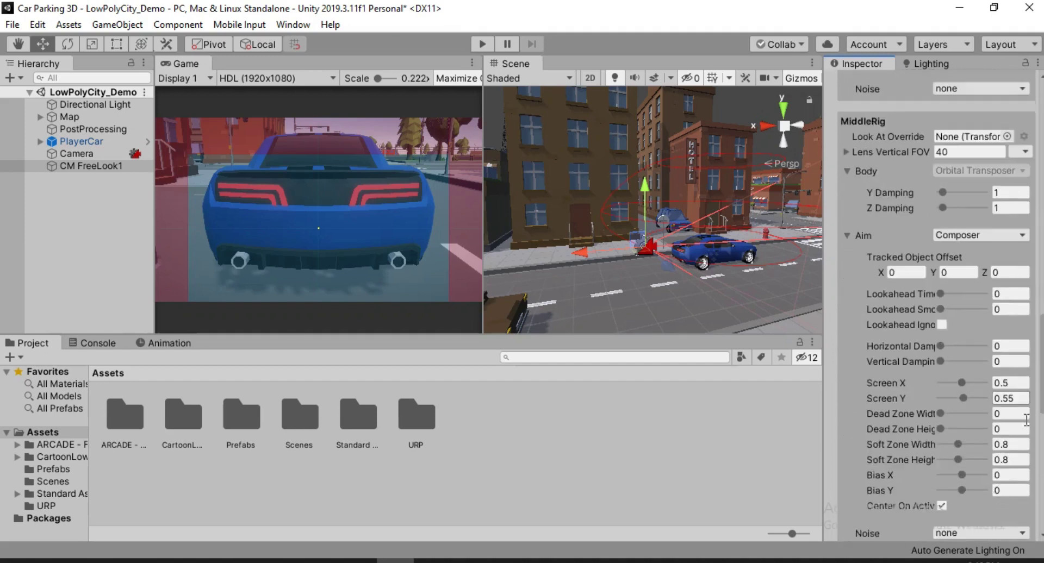
scroll(1023, 456, down, 1)
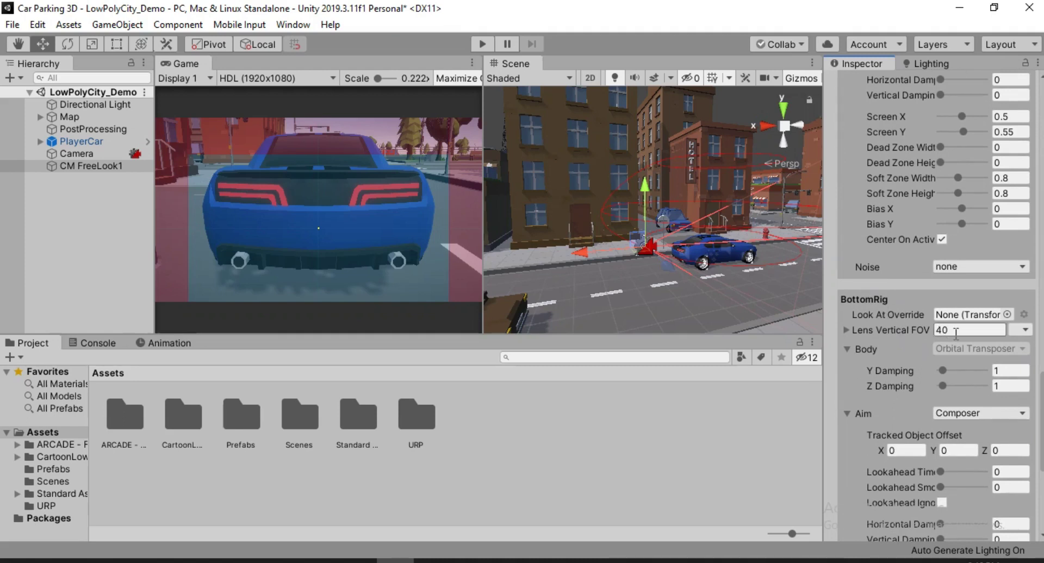
text(50)
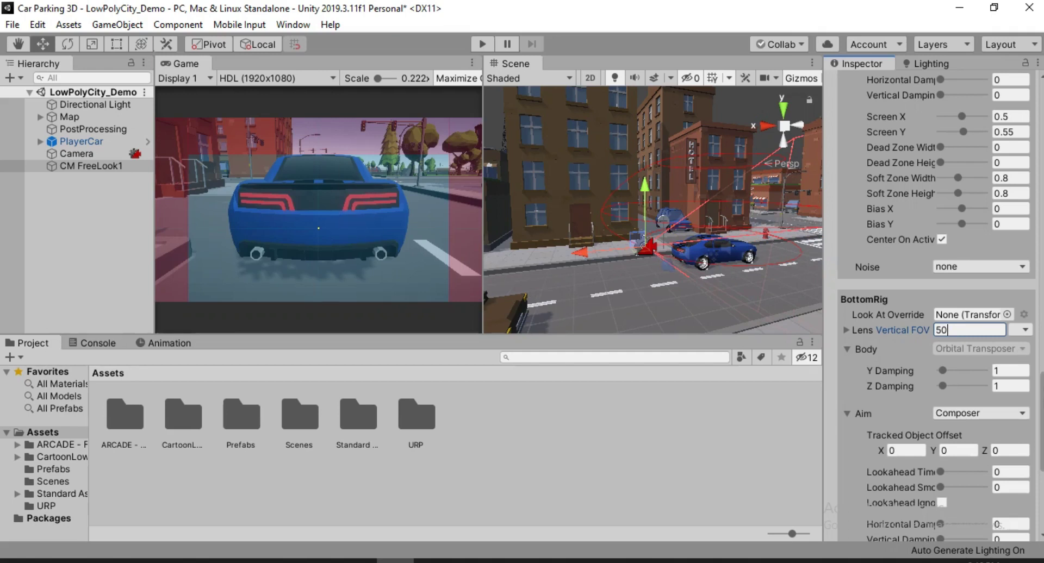
key(Return)
scroll(964, 407, down, 3)
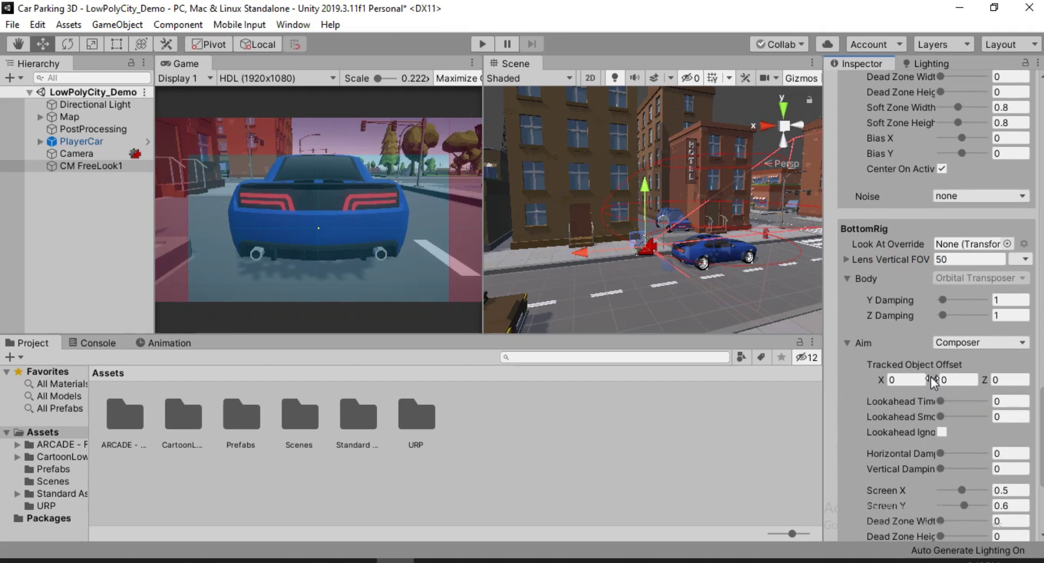
drag(932, 383, 939, 383)
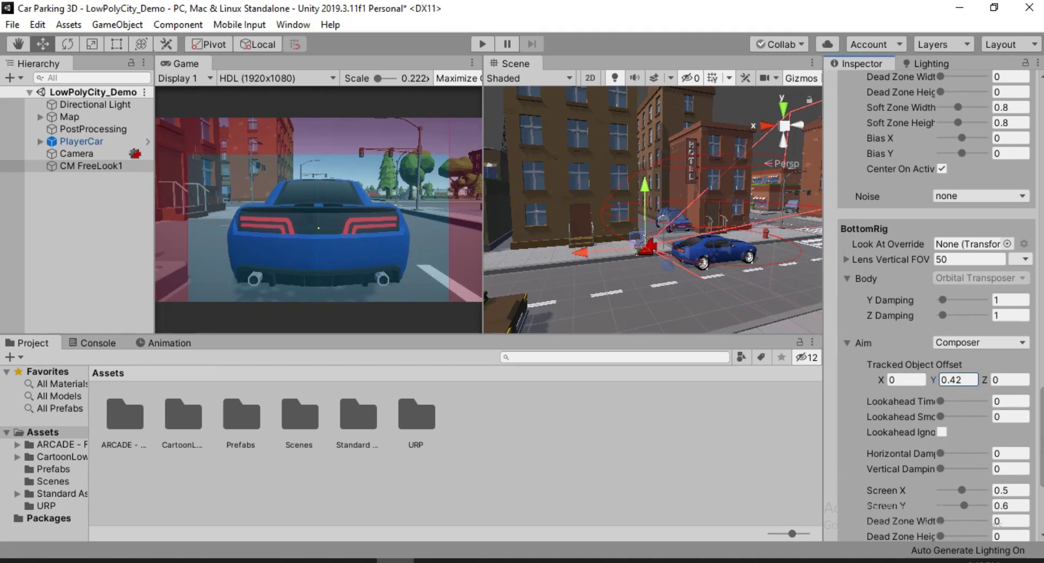
- Set the Y Axis value of CM FreeLook1 to 0.5 to preview the view from the middle orbit
scroll(882, 506, up, 12)
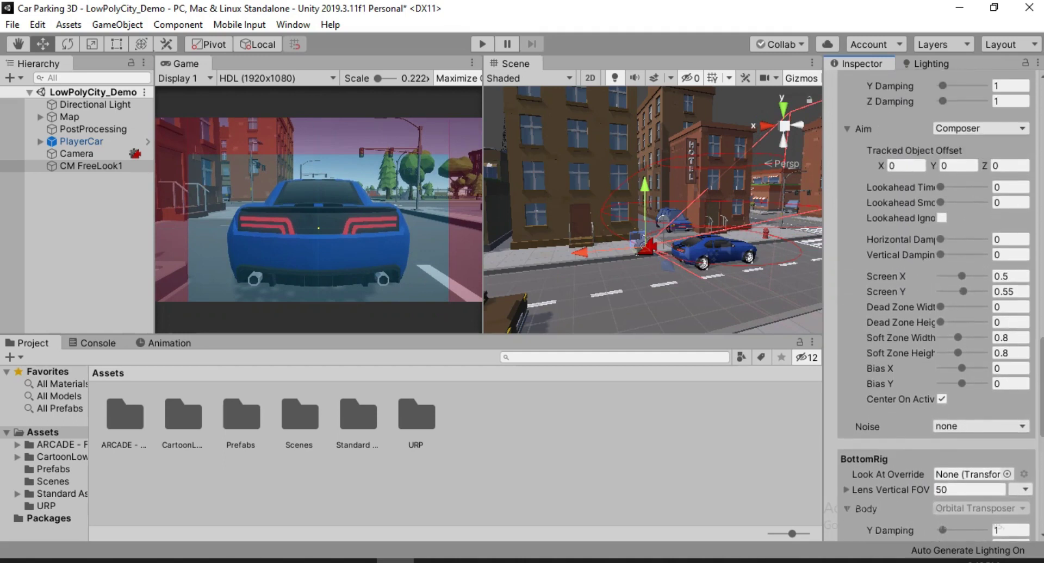
scroll(936, 306, up, 5)
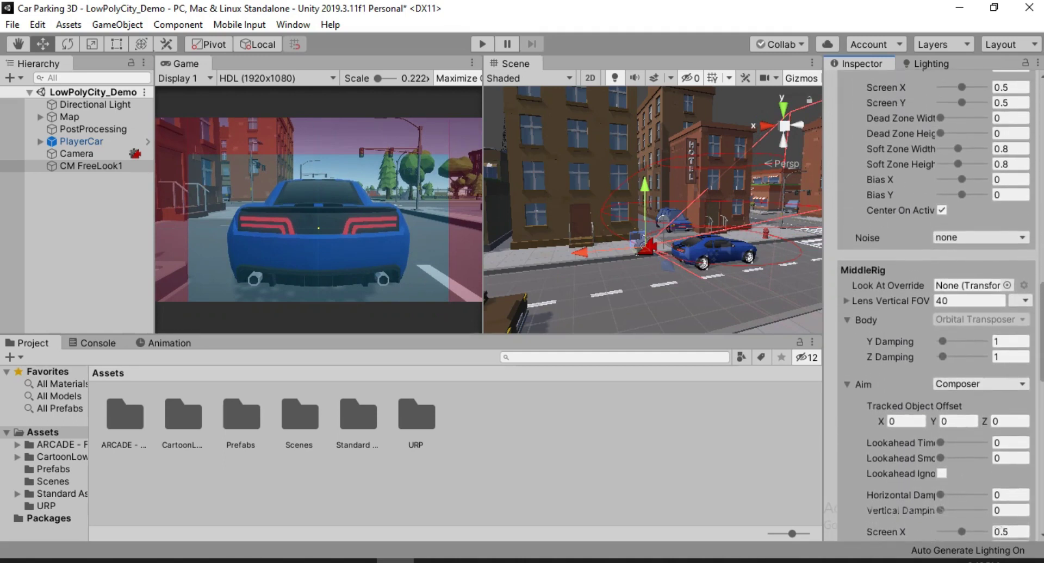
scroll(937, 306, up, 15)
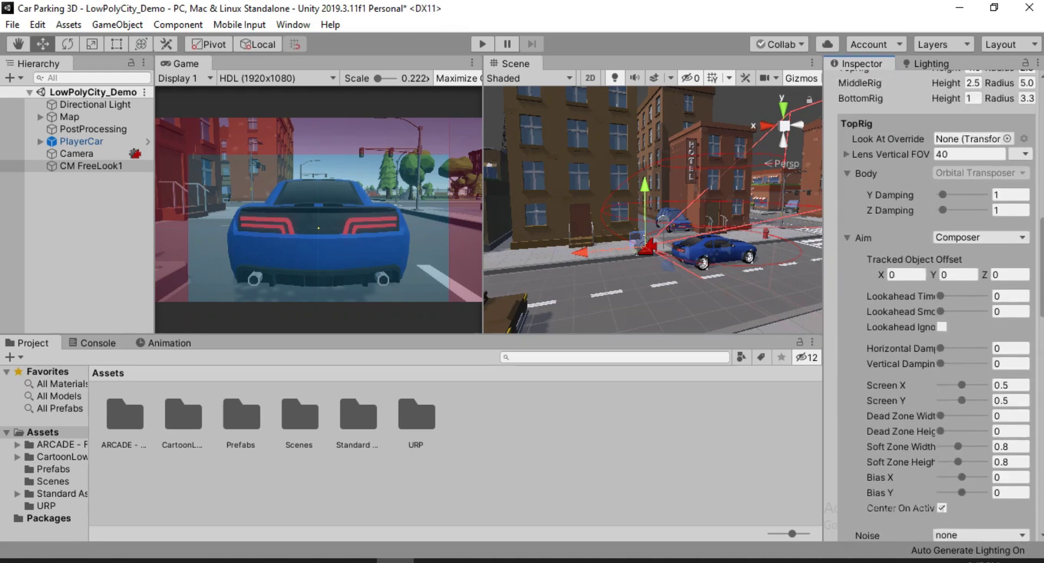
scroll(1016, 176, up, 8)
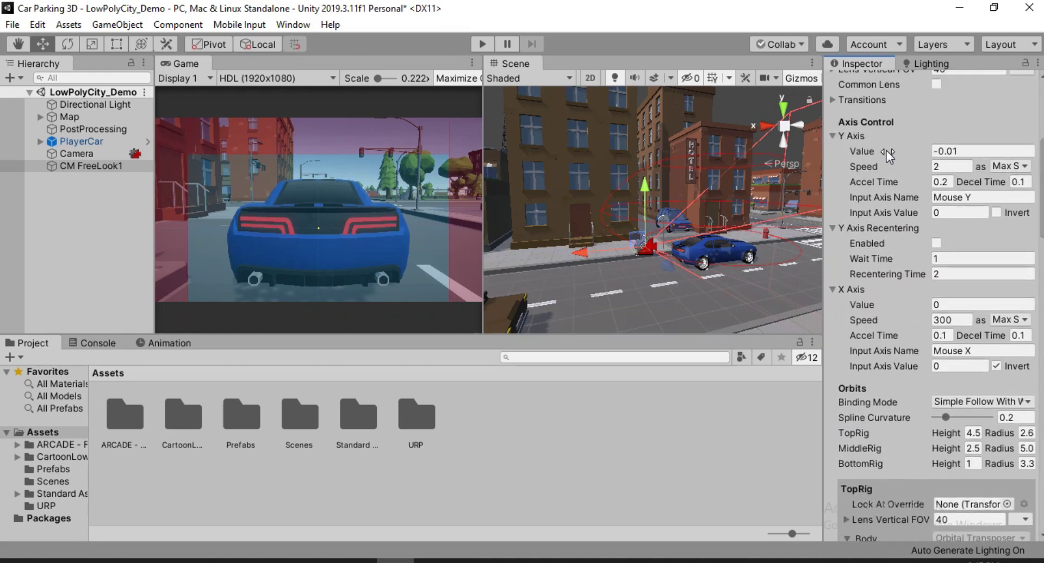
drag(887, 151, 901, 149)
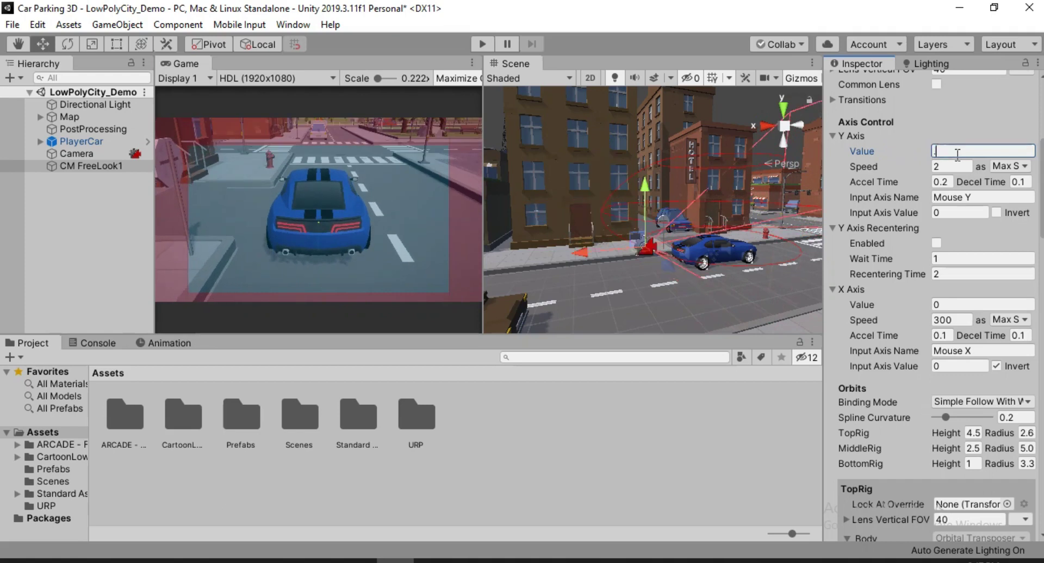
text(.5)
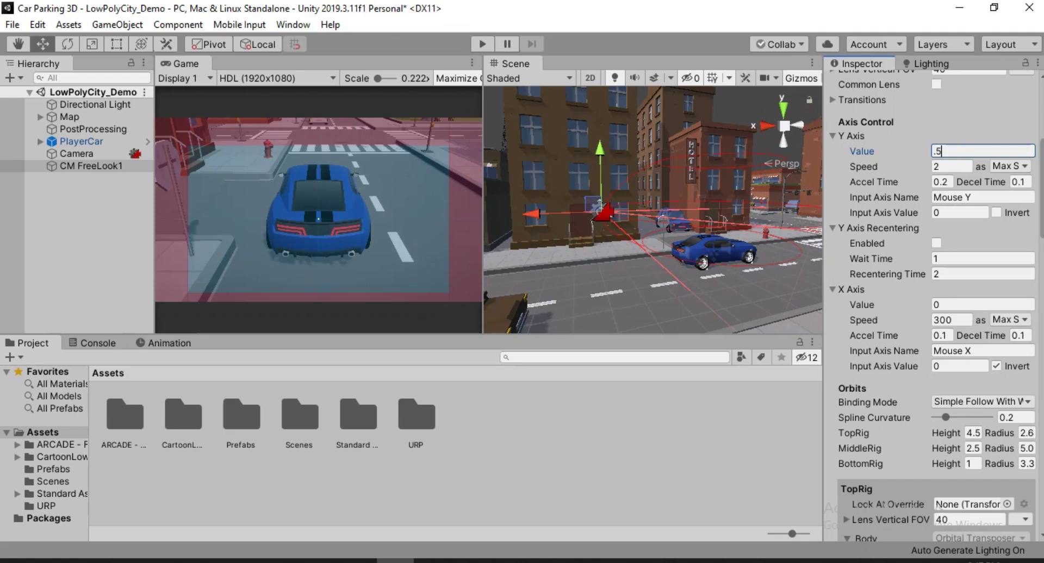
- Set the MiddleRig's Tracked Object Offset Y to 0.59 and its Lens Vertical FOV to 45
scroll(998, 523, down, 15)
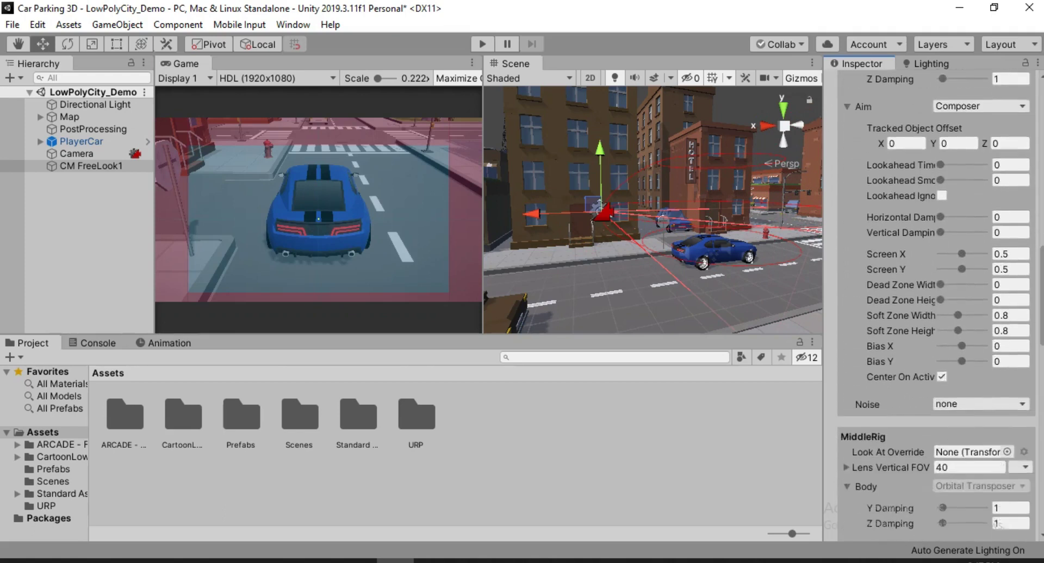
scroll(998, 524, down, 5)
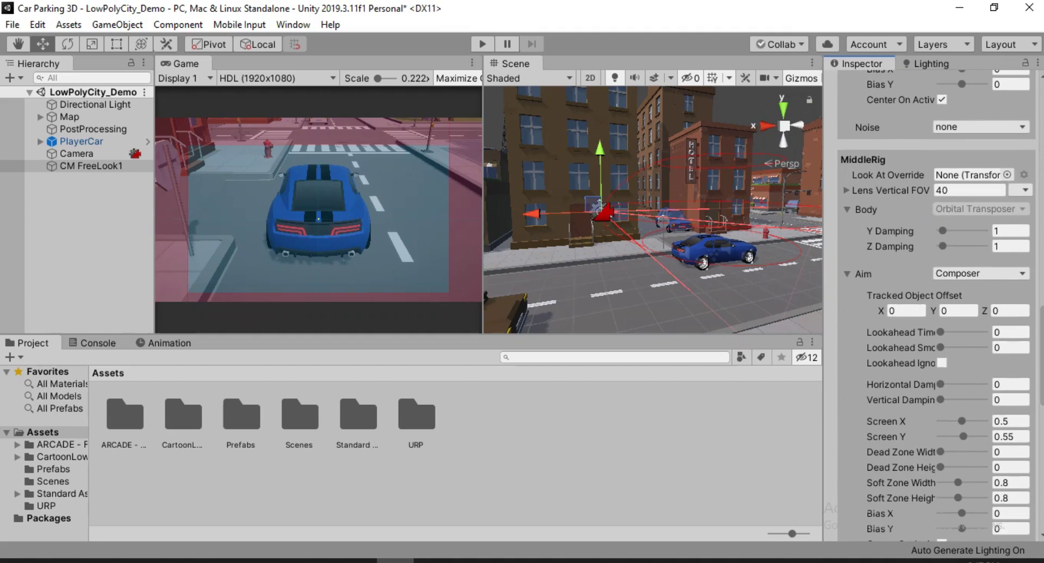
scroll(1042, 332, down, 3)
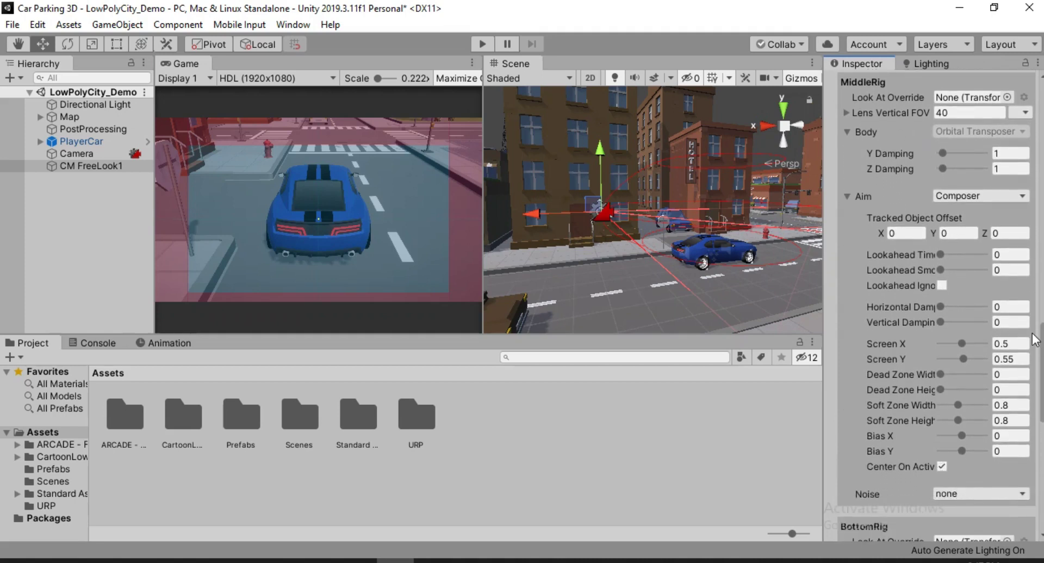
drag(935, 233, 958, 234)
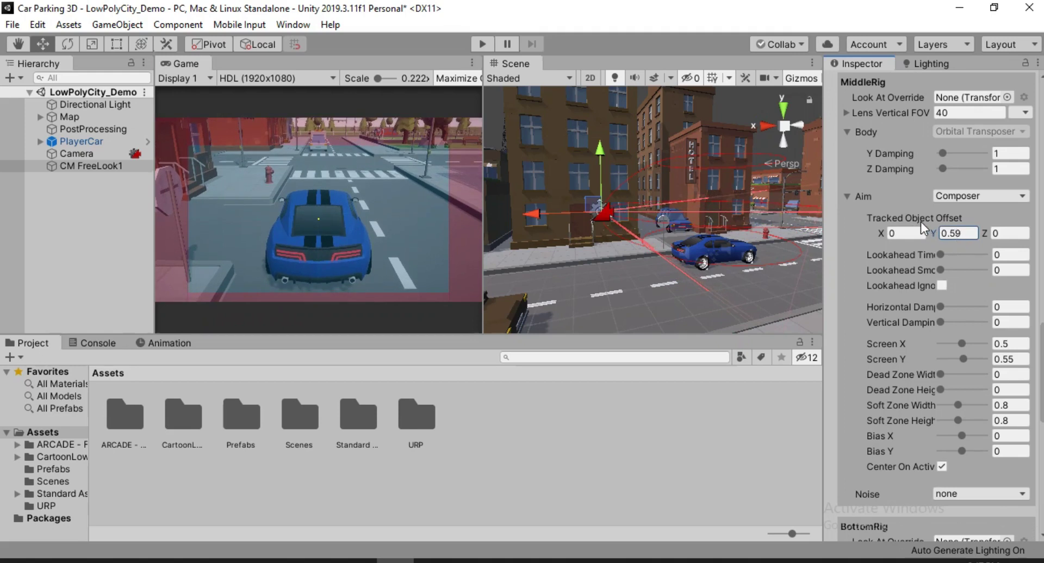
scroll(921, 222, up, 6)
scroll(922, 222, down, 4)
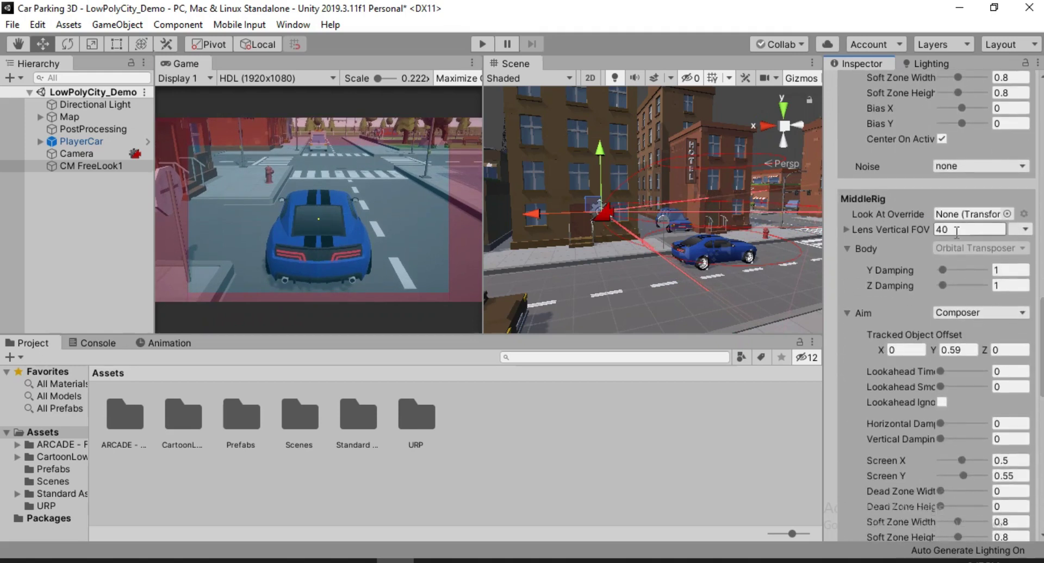
text(45)
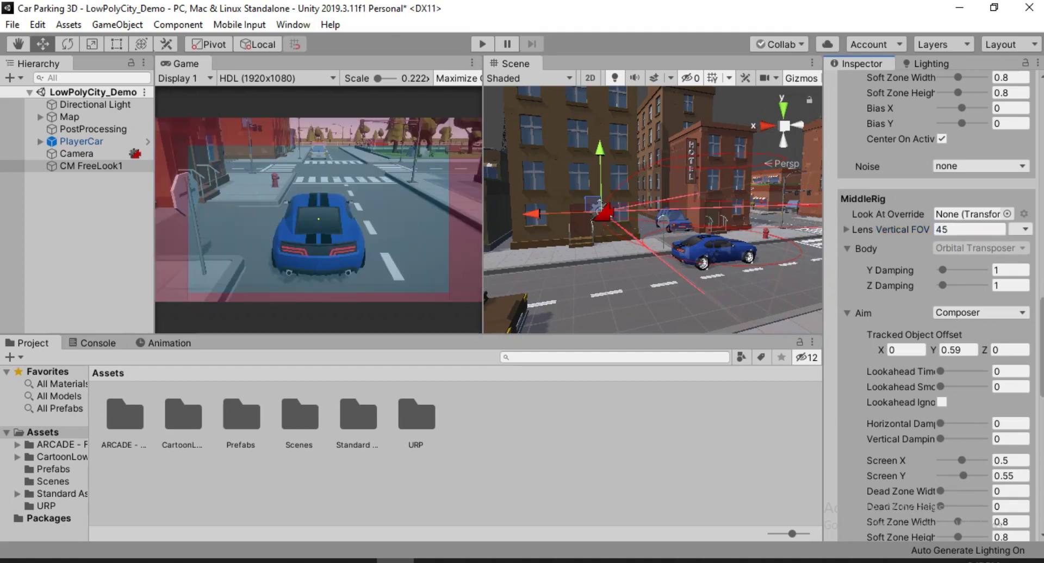
- Set the TopRig's Lens Vertical FOV to 45 and widen the MiddleRig orbit radius to about 5.6
scroll(936, 305, up, 18)
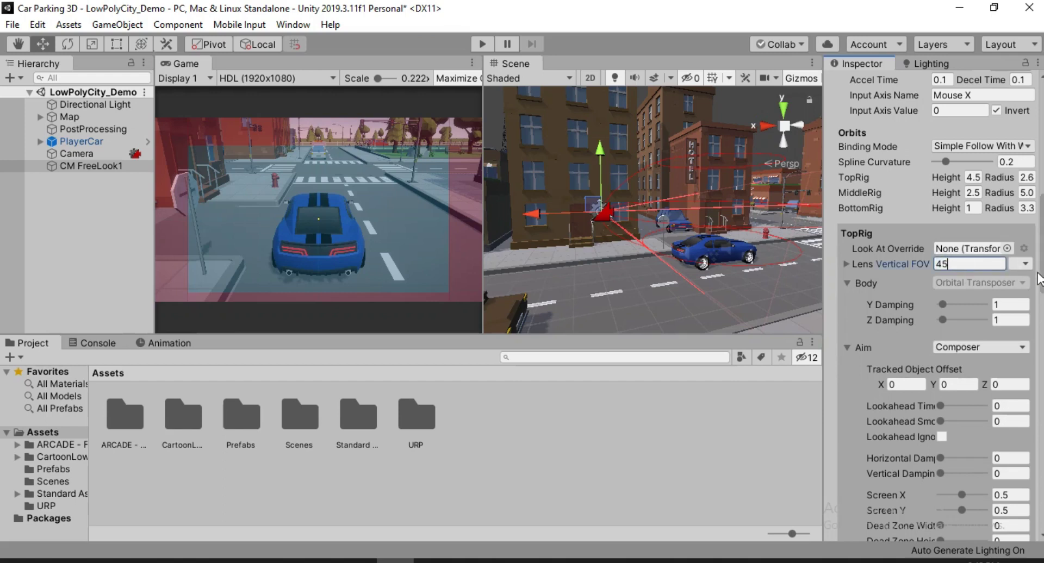
scroll(936, 304, up, 2)
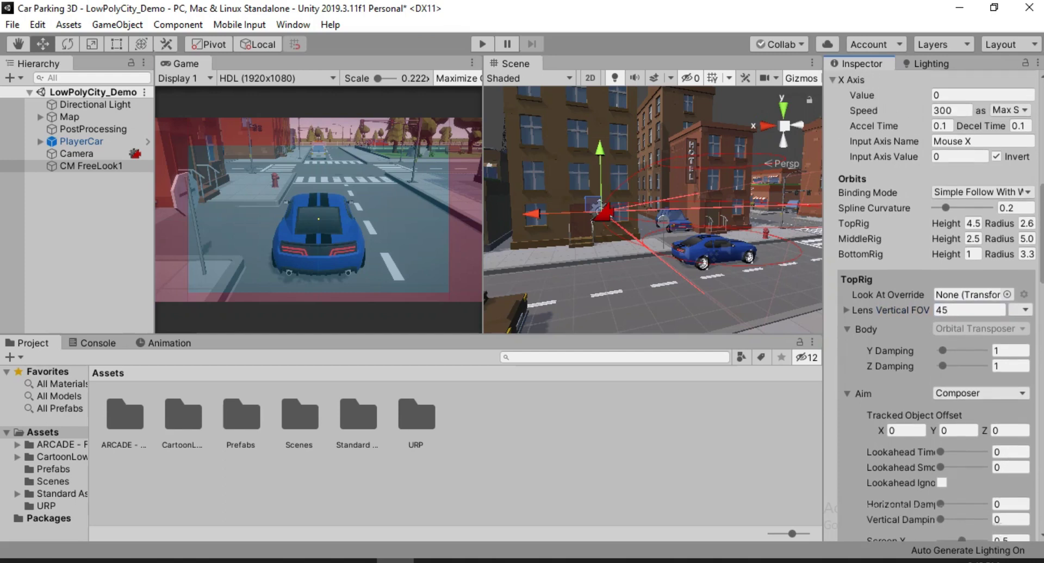
mouse_move(1003, 238)
mouse_down()
mouse_move(991, 237)
mouse_move(1007, 238)
mouse_up()
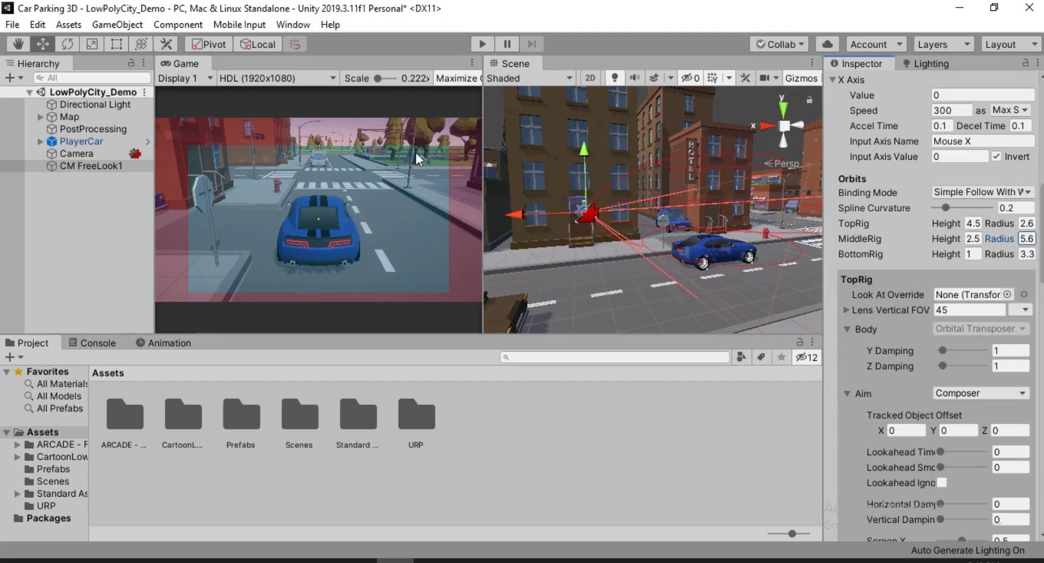
- Test the follow camera in Play mode by driving the car through the streets, and stop playing
click(483, 44)
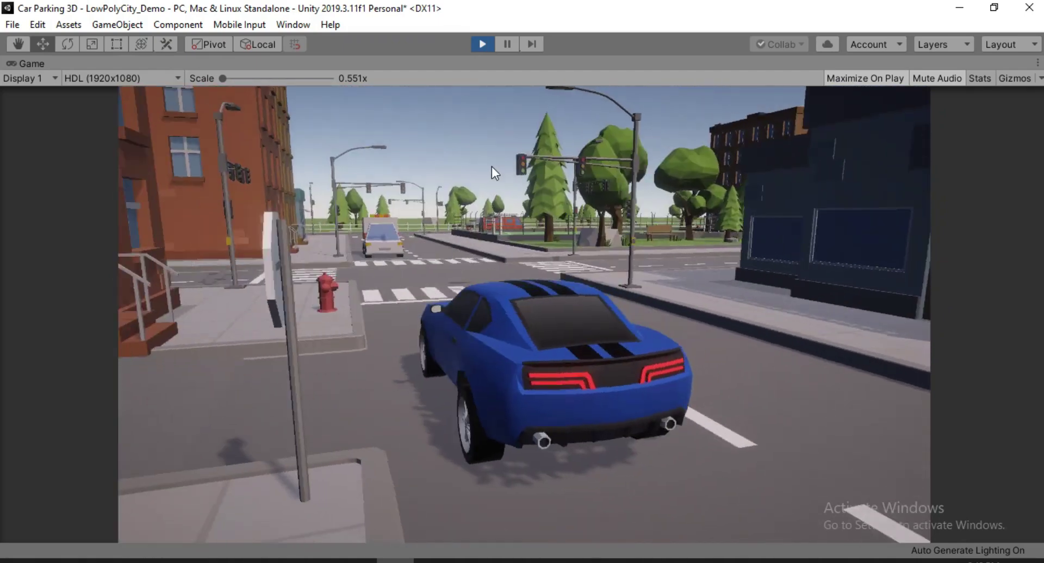
key(w)
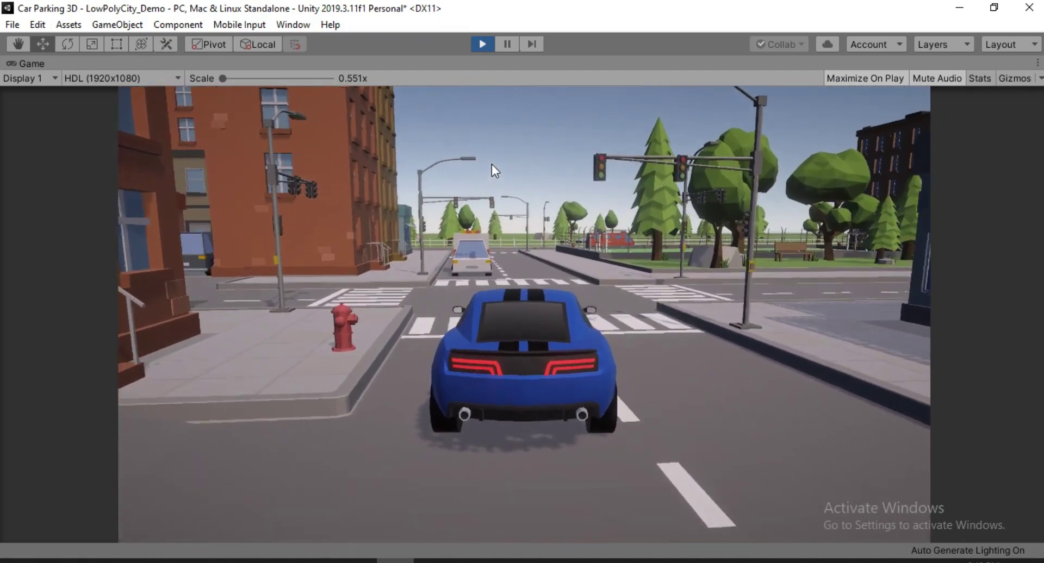
key(d)
key(w)
key(d)
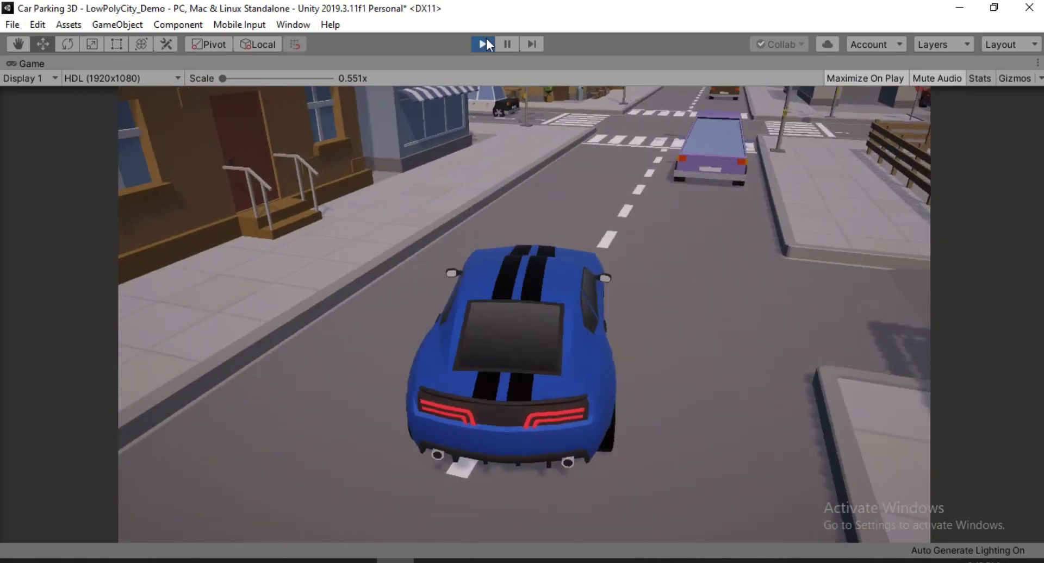
click(486, 38)
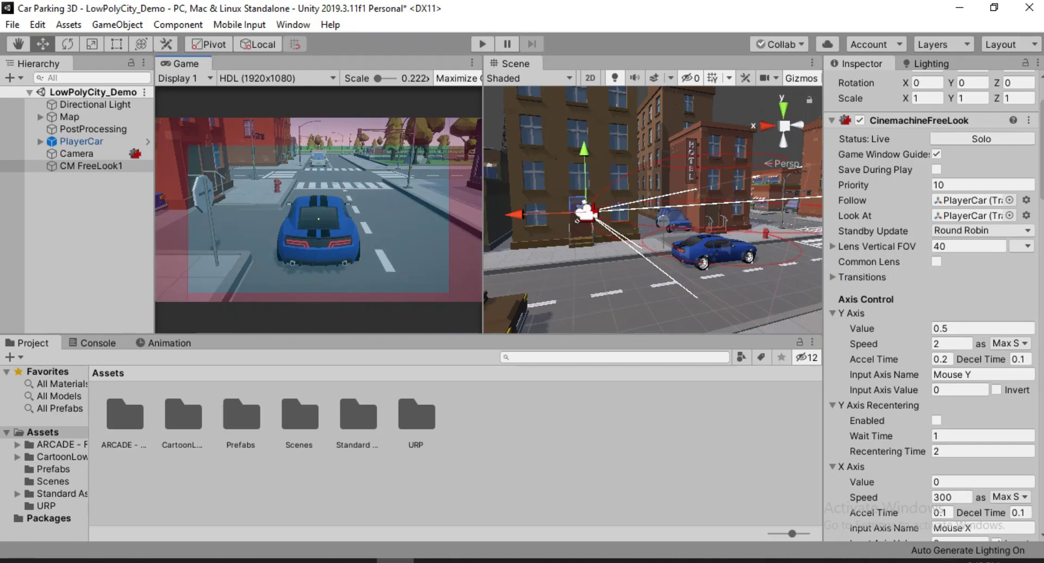
- Enable Y Axis Recentering on CM FreeLook1 with a Wait Time of 0.5 and a Recentering Time of 1
scroll(933, 304, down, 6)
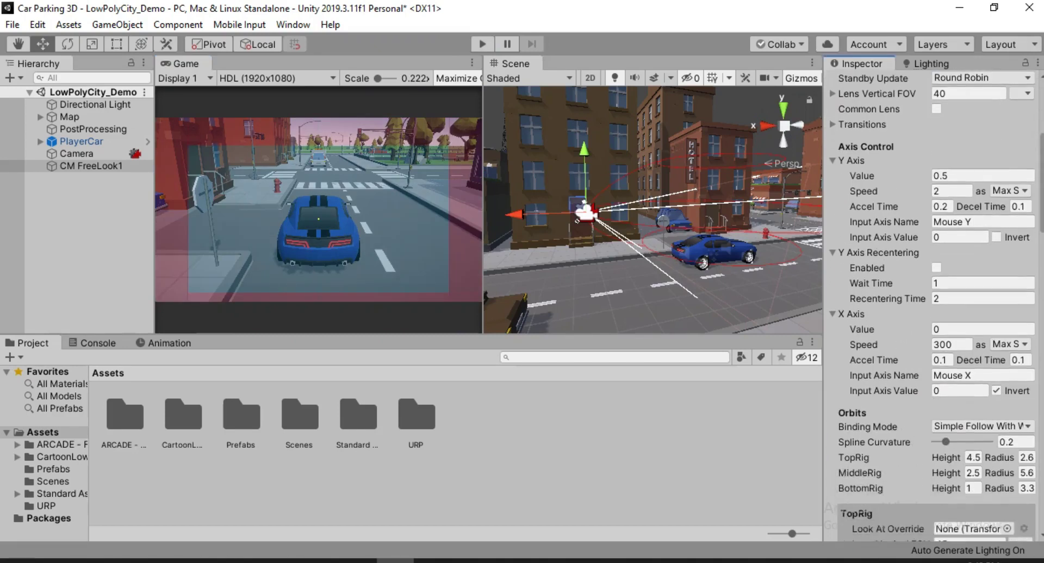
scroll(933, 304, down, 1)
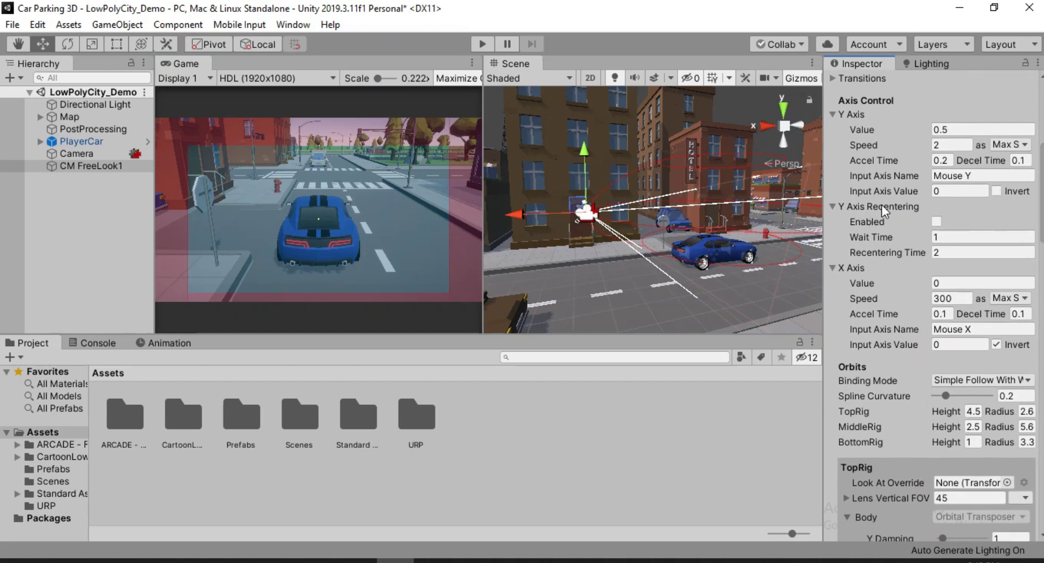
click(935, 222)
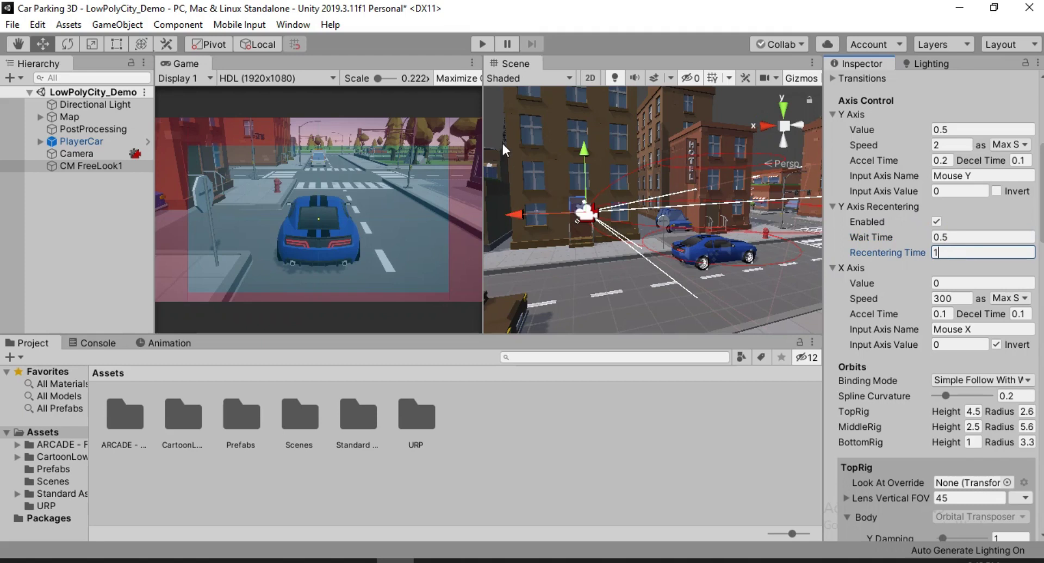
- Run the scene again, drive the car around the city to check the camera recentering, and exit Play mode
click(483, 44)
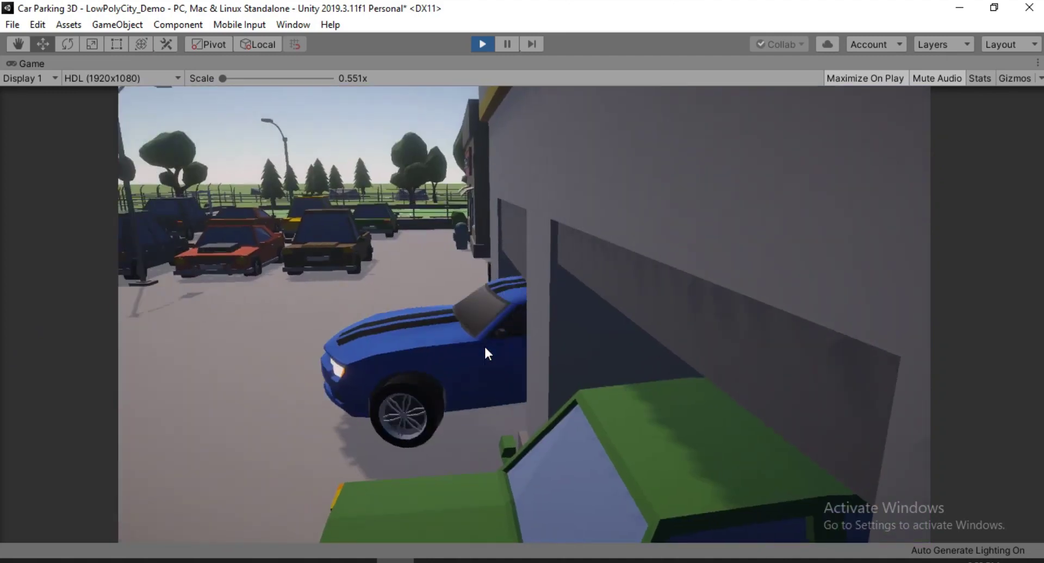
key(w)
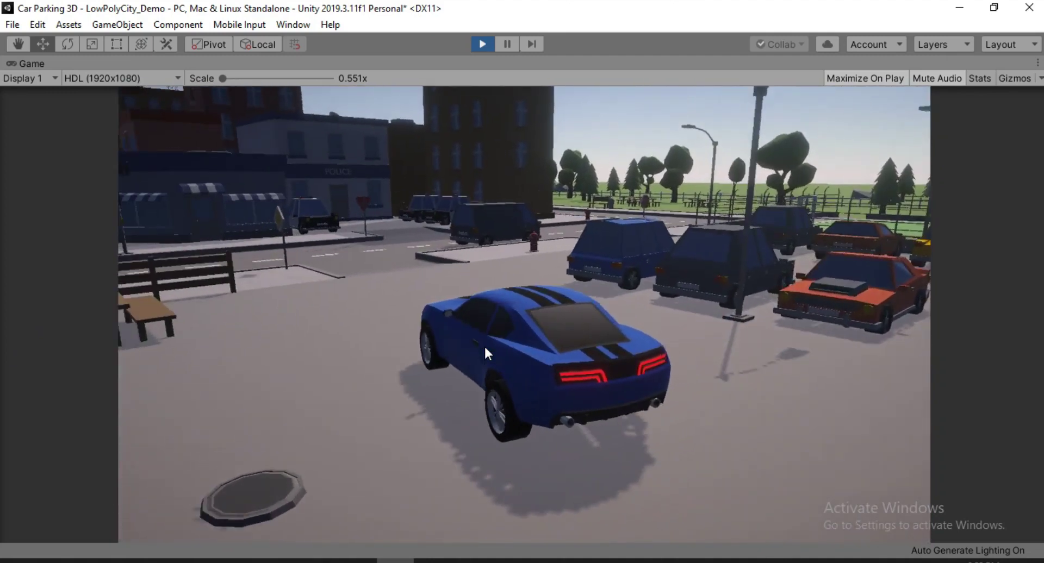
key(w)
key(a)
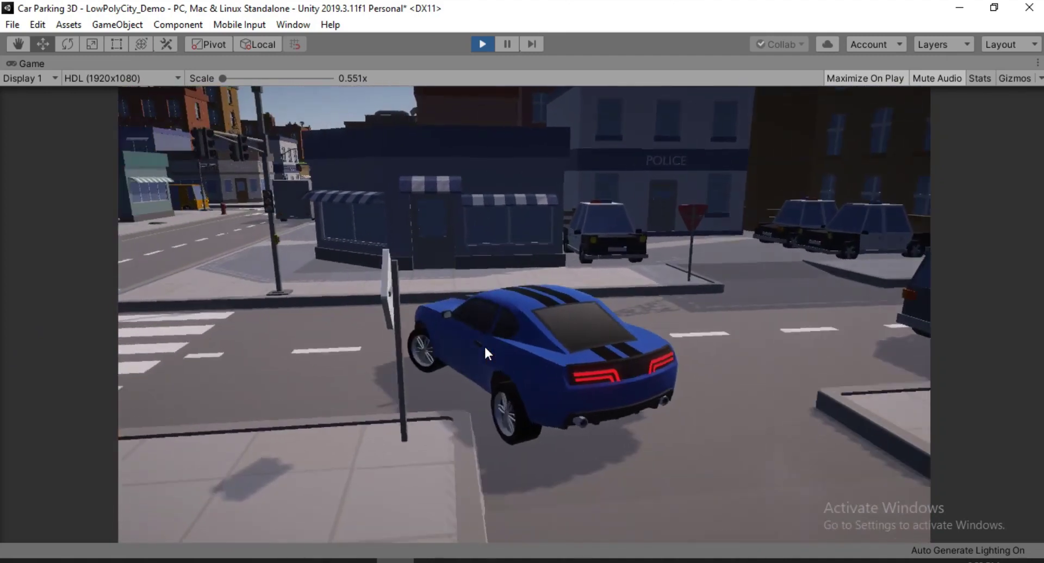
key(Left)
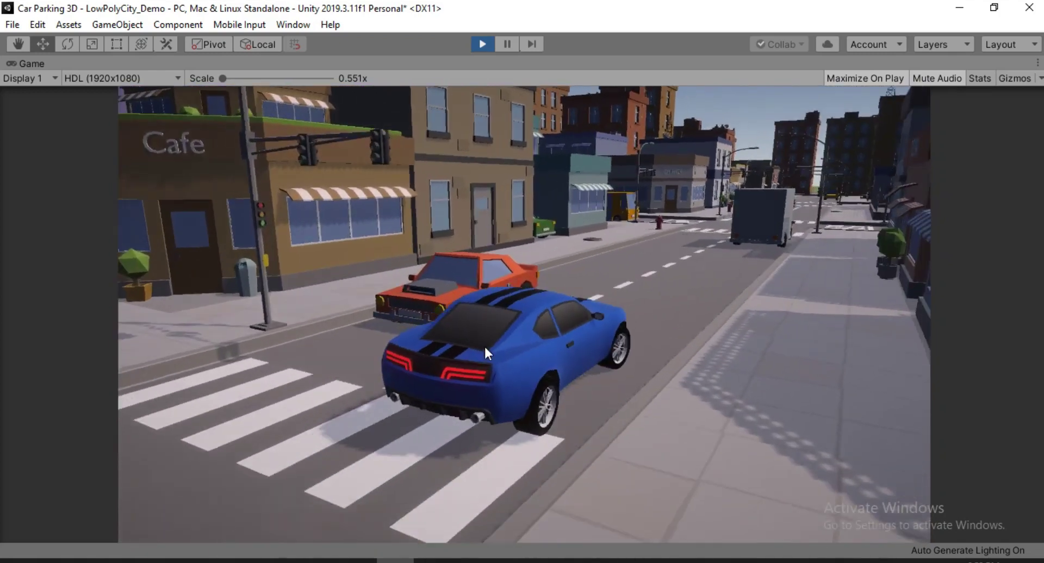
key(ctrl+p)
- Select CM FreeLook1 and review its axis control, recentering, orbit and TopRig settings
click(92, 166)
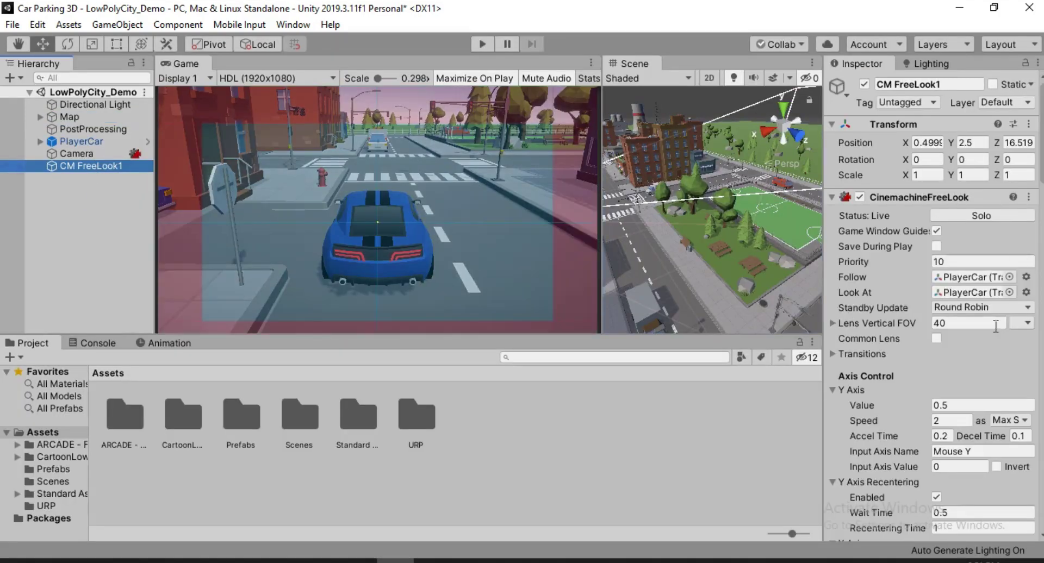
scroll(933, 305, down, 5)
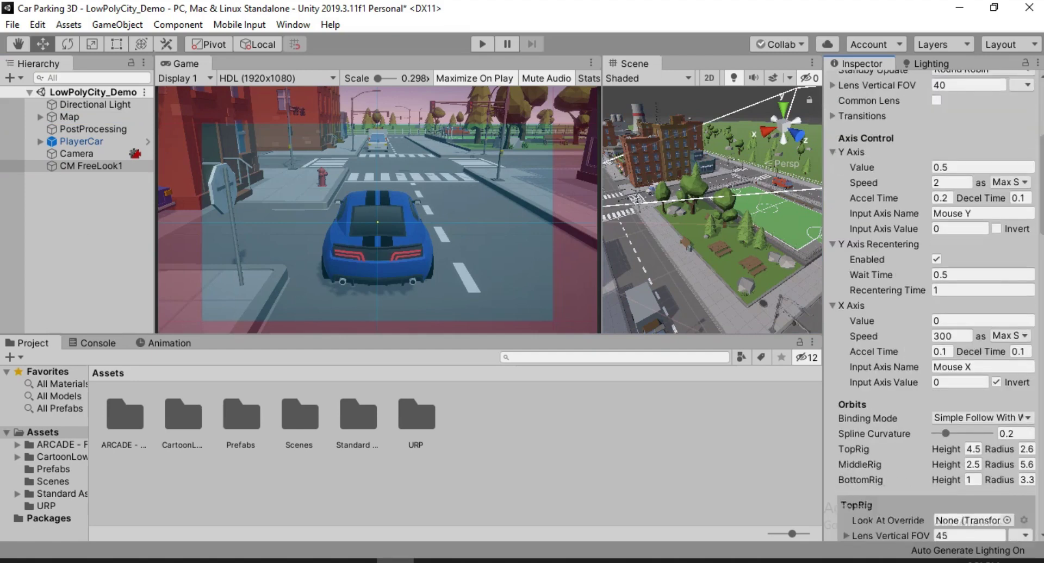
scroll(933, 305, down, 2)
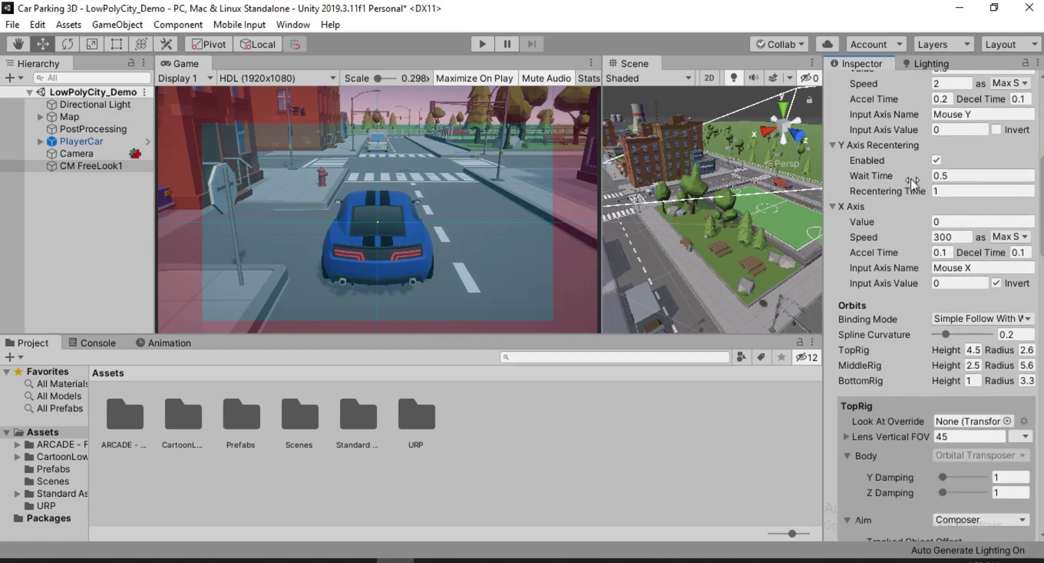
scroll(895, 305, down, 3)
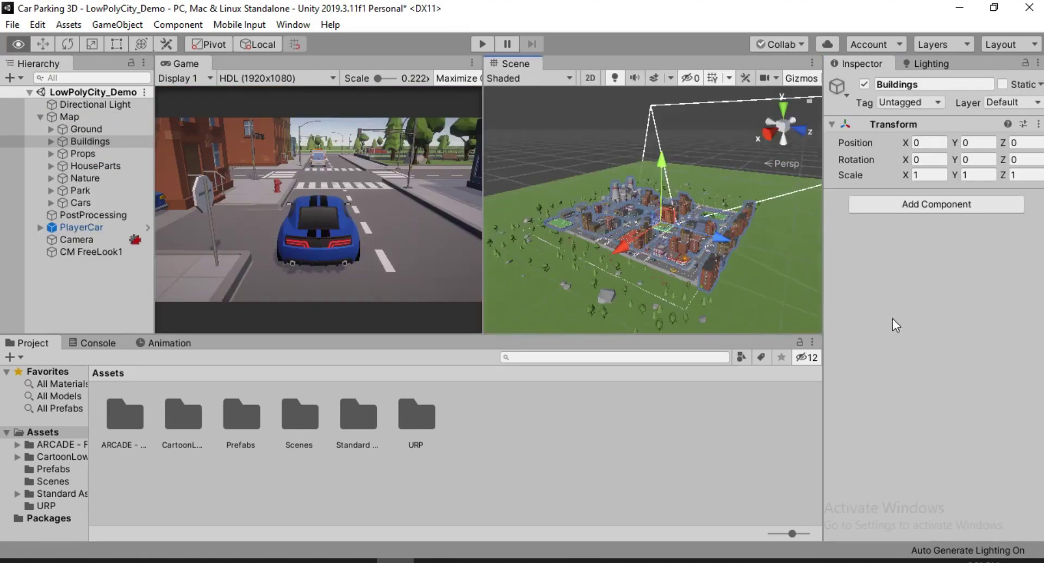
- Examine the city map and its buildings from above in the Scene view
scroll(751, 250, up, 2)
scroll(703, 222, down, 2)
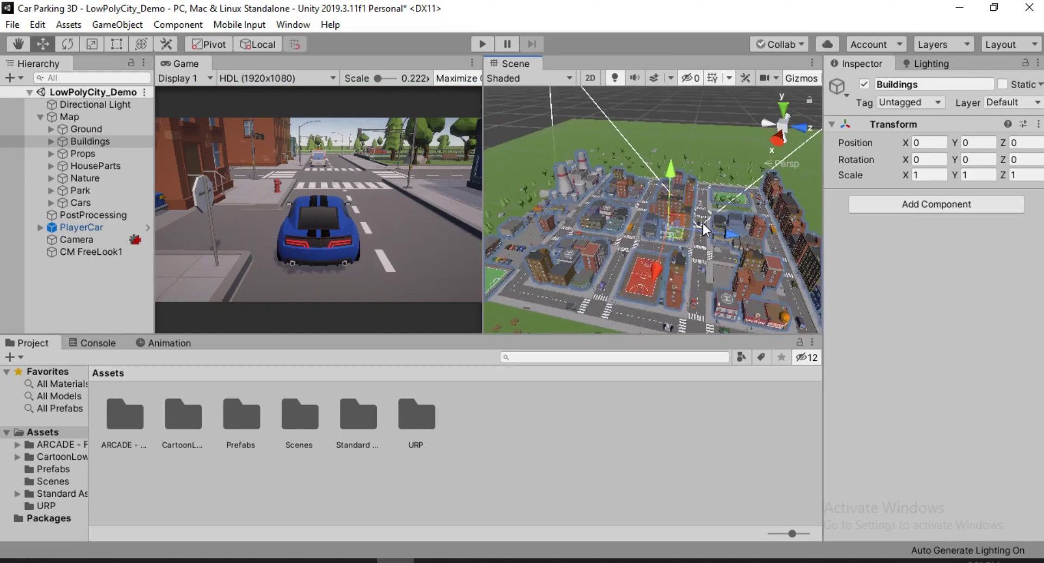
scroll(703, 223, up, 3)
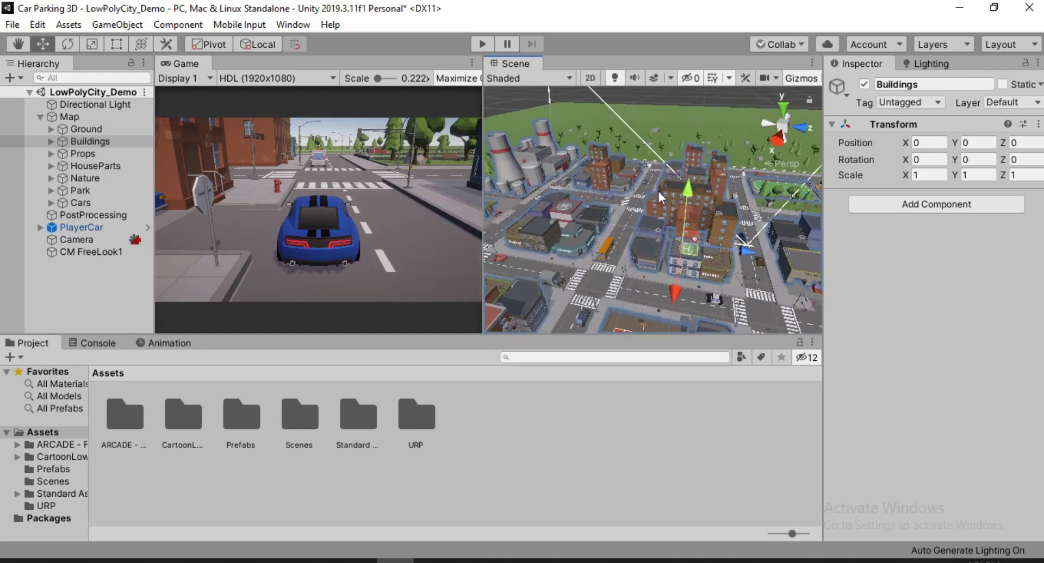
alt+drag(658, 190, 530, 158)
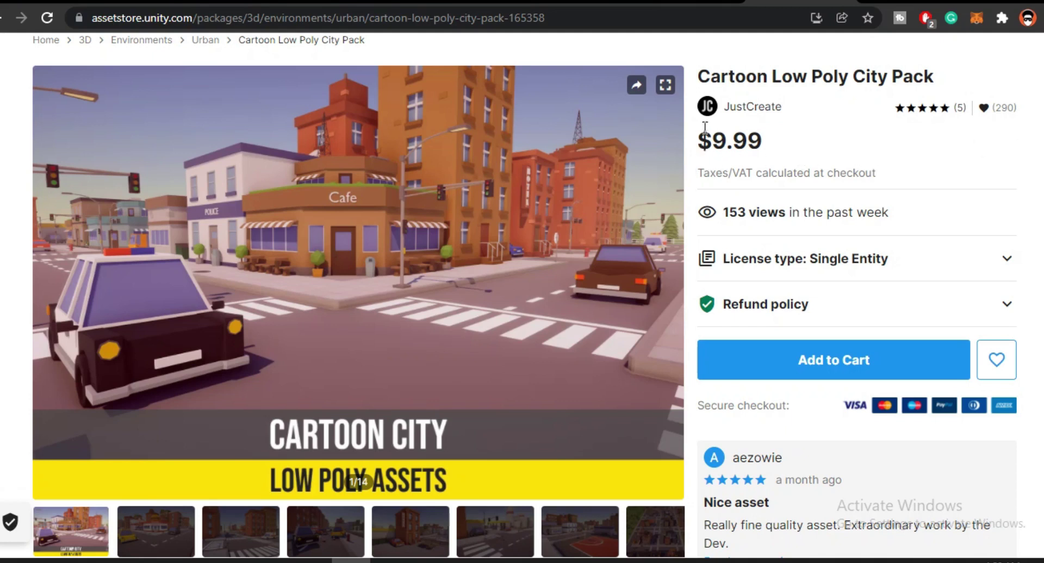
- On the Unity Asset Store page in the browser, examine the Cartoon Low Poly City Pack's price and preview images
drag(706, 146, 751, 151)
click(782, 155)
scroll(793, 240, down, 1)
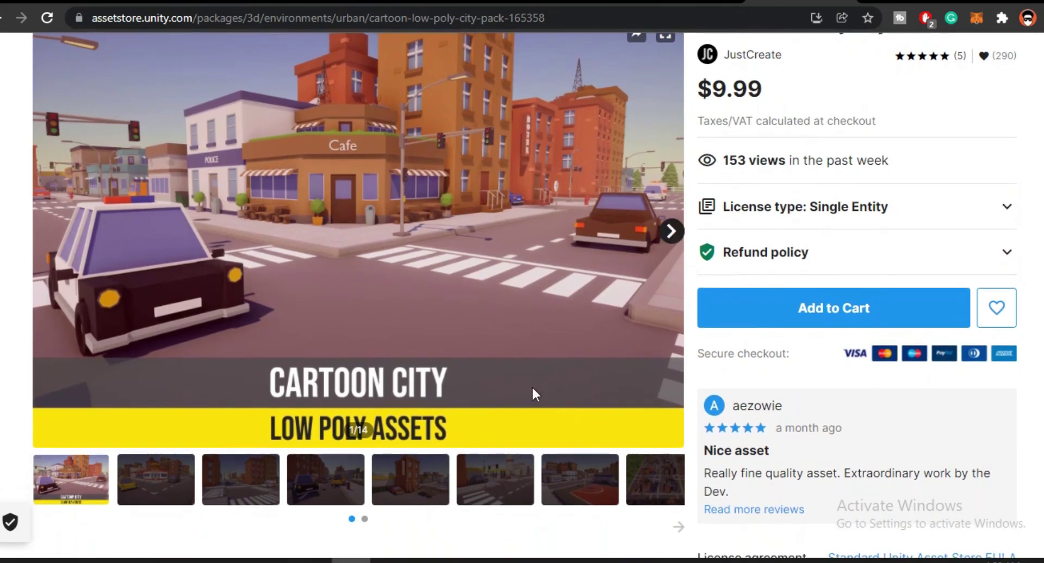
click(670, 232)
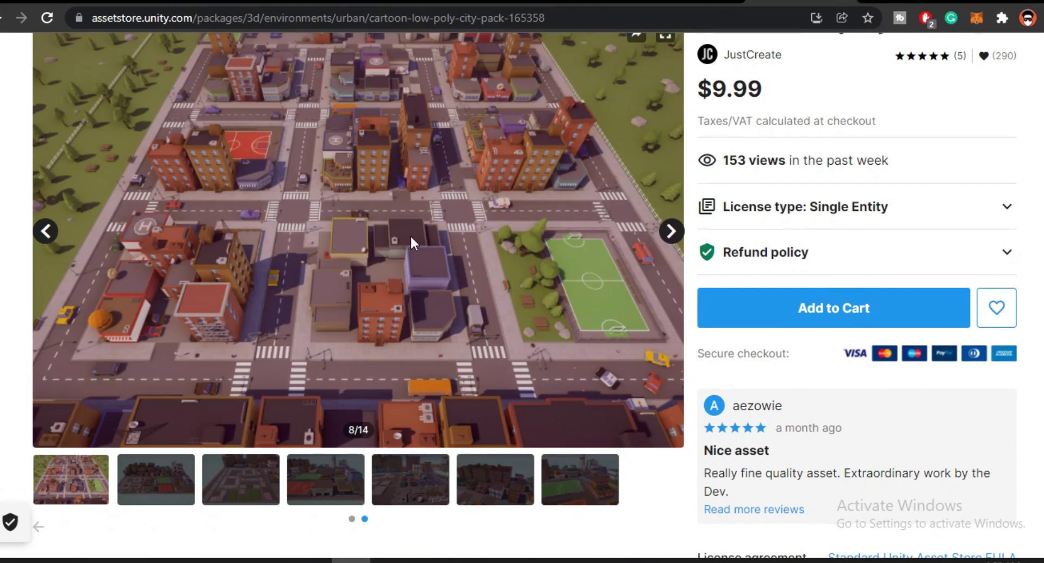
scroll(410, 234, up, 1)
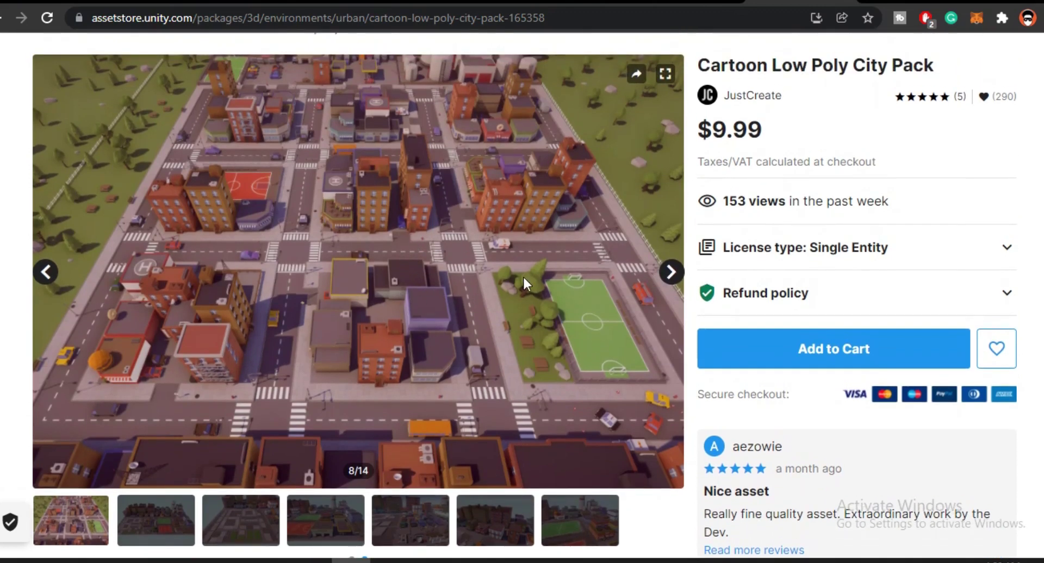
click(670, 272)
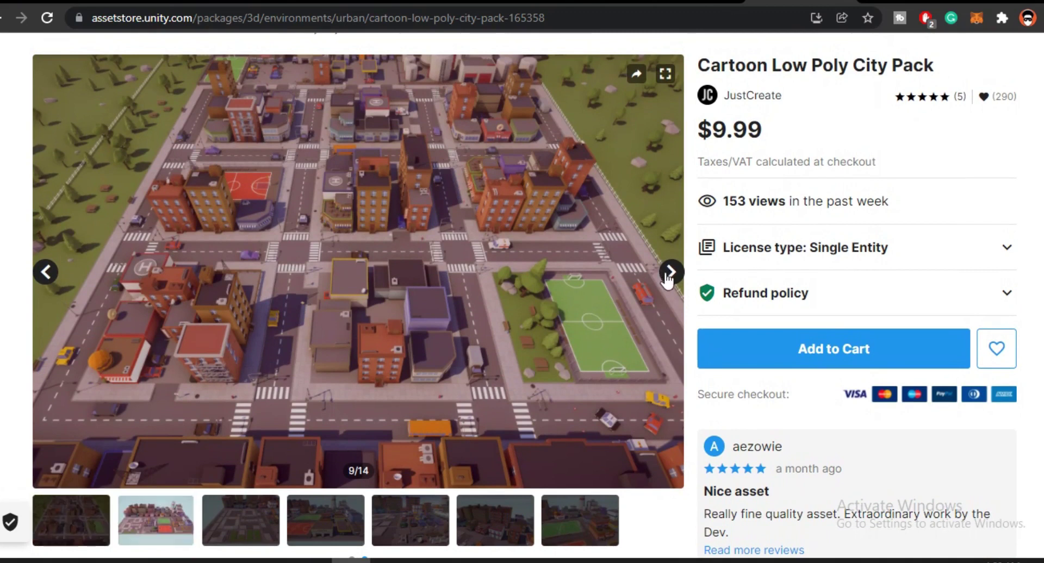